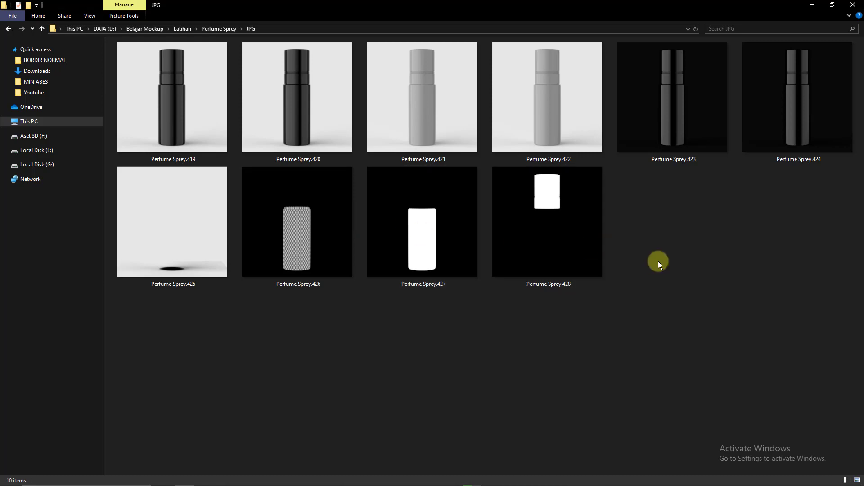
Select the Perfume Sprey.427 mask render in the JPG folder and bring up its open options
{"action": "left_click", "coordinate": [398, 198]}
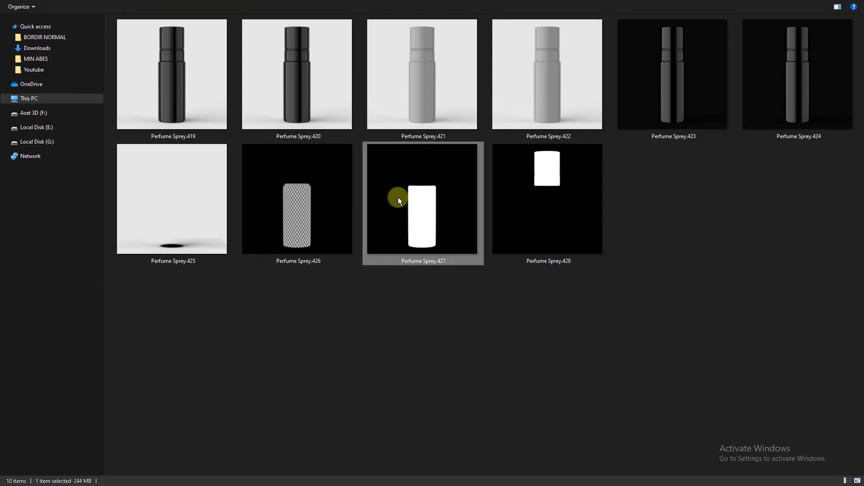
{"action": "right_click", "coordinate": [398, 198]}
Open Perfume Sprey.427 in Photoshop, close the old mockup, and place Perfume Sprey.428 as a layer
{"action": "left_click", "coordinate": [600, 341]}
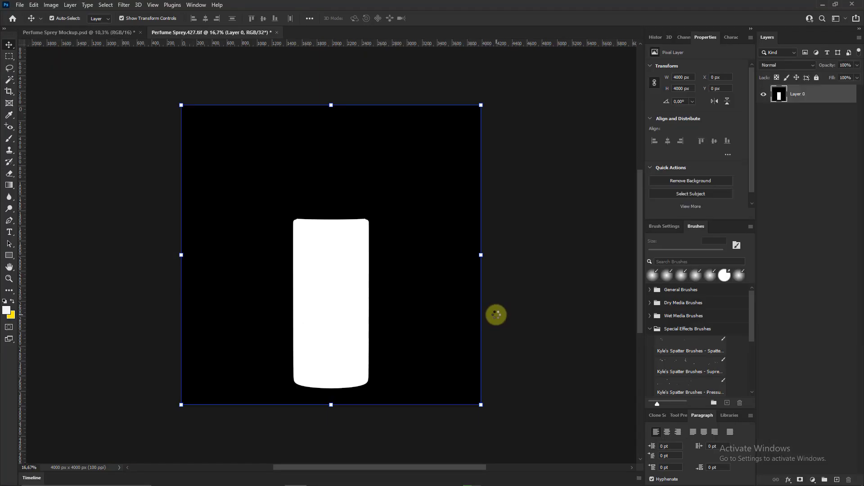
{"action": "left_click", "coordinate": [140, 33]}
{"action": "left_click", "coordinate": [415, 180]}
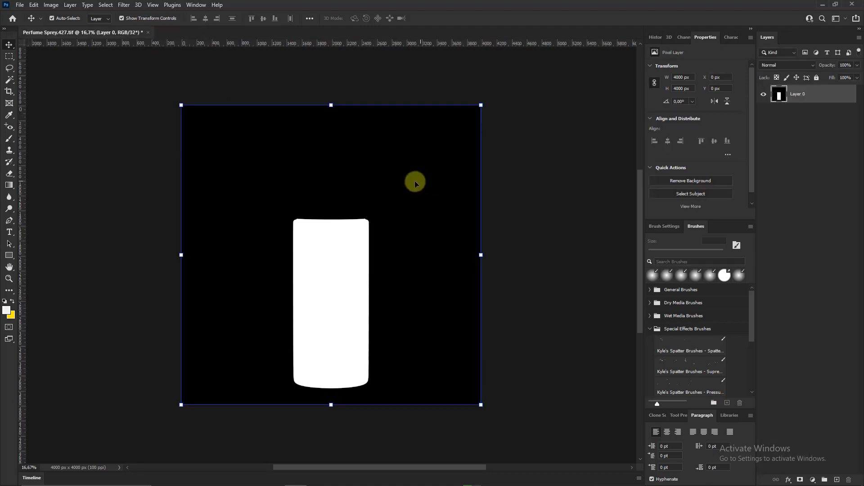
{"action": "key", "text": "alt+Tab"}
{"action": "left_click_drag", "start_coordinate": [453, 244], "coordinate": [360, 269]}
{"action": "key", "text": "Return"}
Rasterize the mask layers and convert the document to 16 bits per channel
{"action": "right_click", "coordinate": [817, 113]}
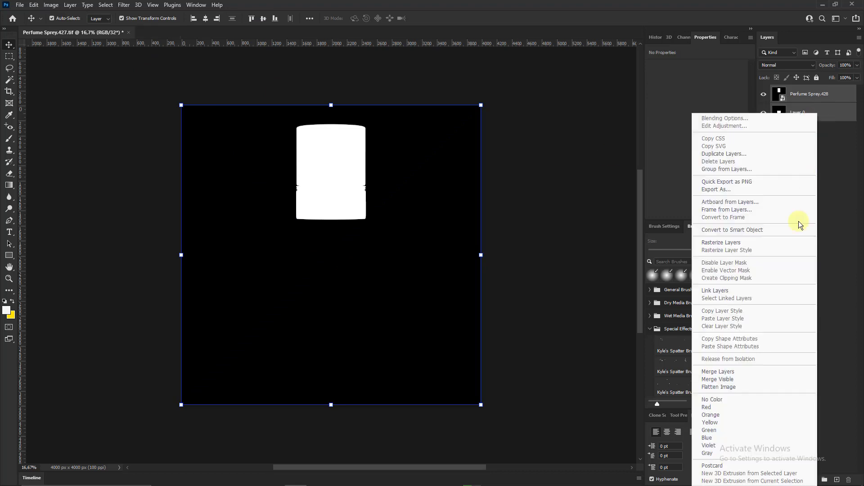
{"action": "left_click", "coordinate": [721, 243]}
{"action": "left_click", "coordinate": [51, 5]}
{"action": "left_click", "coordinate": [155, 108]}
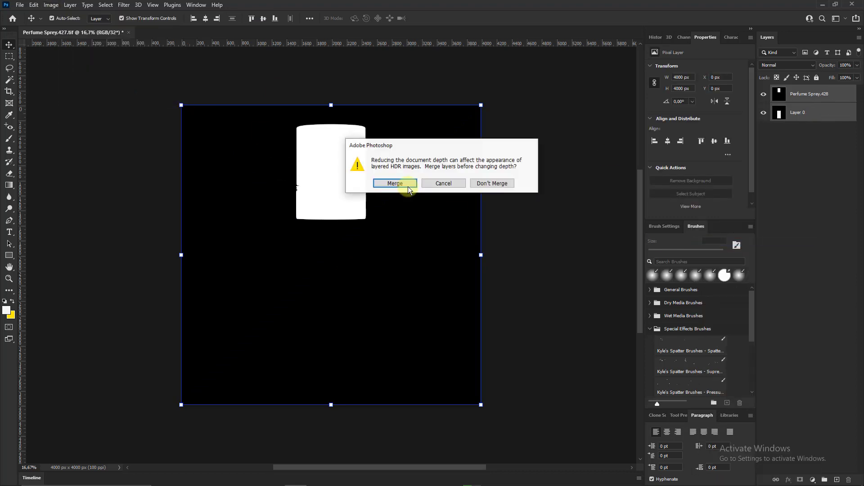
{"action": "left_click", "coordinate": [505, 186]}
Put the two mask layers into a MAKS group and create CAP and JAR groups
{"action": "left_click", "coordinate": [800, 137]}
{"action": "double_click", "coordinate": [824, 480]}
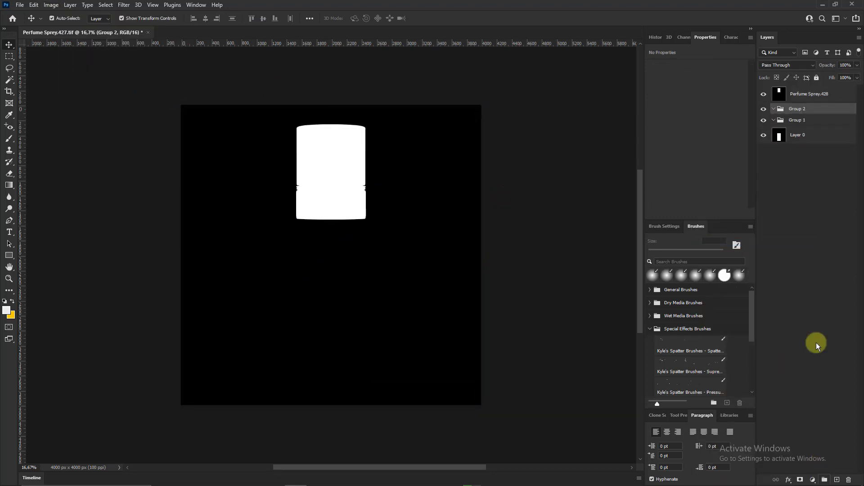
{"action": "left_click", "coordinate": [799, 133], "text": "shift"}
{"action": "left_click", "coordinate": [824, 480]}
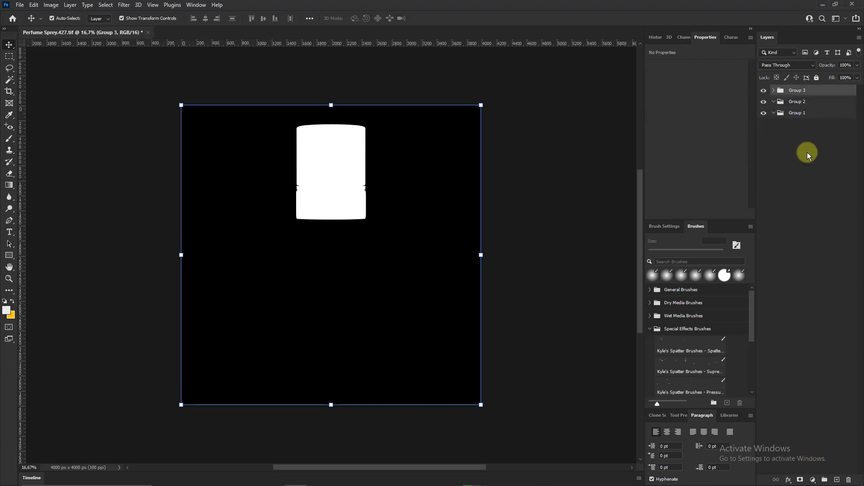
{"action": "double_click", "coordinate": [802, 103]}
{"action": "key", "text": "Tab"}
{"action": "type", "text": "JAR"}
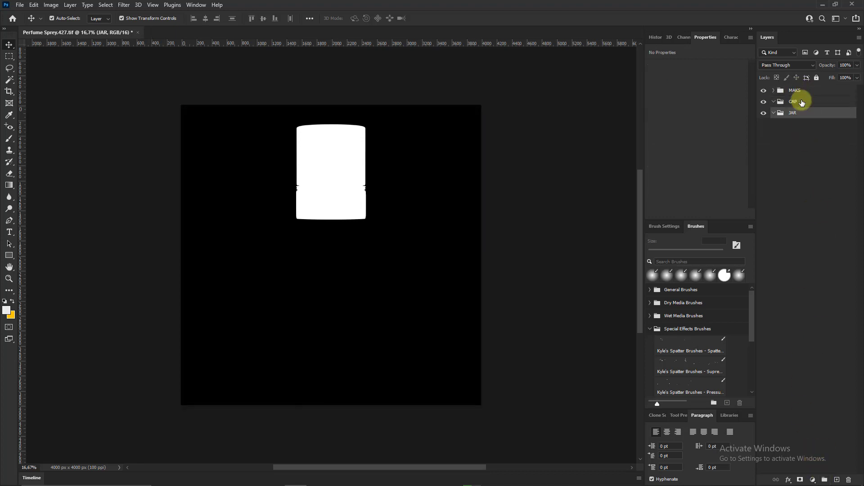
Load the cap channel as a selection and mask the CAP group to it
{"action": "left_click", "coordinate": [802, 103]}
{"action": "left_click", "coordinate": [774, 90]}
{"action": "left_click", "coordinate": [687, 37]}
{"action": "left_click", "coordinate": [782, 139], "text": "ctrl"}
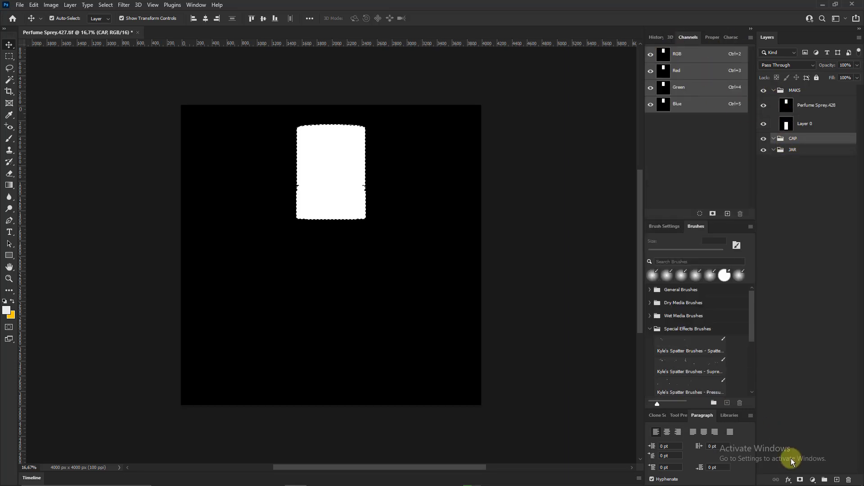
{"action": "left_click", "coordinate": [800, 480]}
{"action": "left_click", "coordinate": [764, 105]}
Mask the JAR group to the jar channel selection and hide the MAKS group
{"action": "left_click", "coordinate": [793, 157]}
{"action": "left_click", "coordinate": [664, 104], "text": "ctrl"}
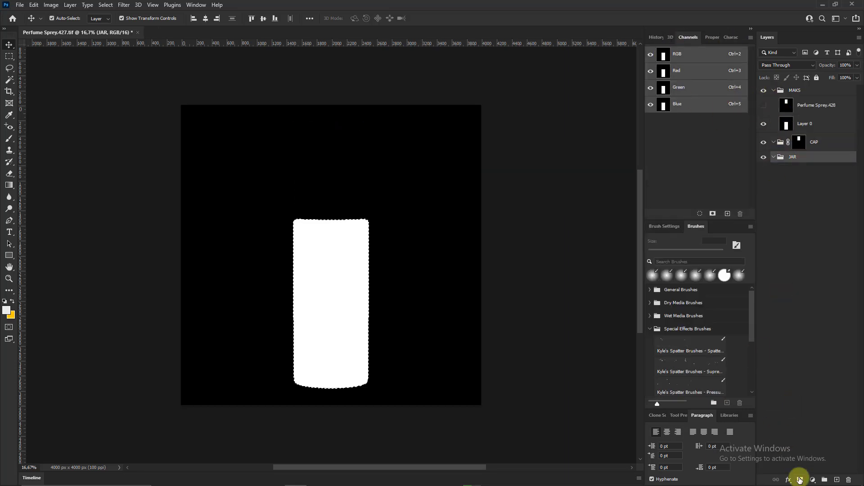
{"action": "left_click", "coordinate": [800, 480]}
{"action": "left_click", "coordinate": [764, 90]}
Add a white Solid Color fill layer as the background
{"action": "left_click", "coordinate": [813, 480]}
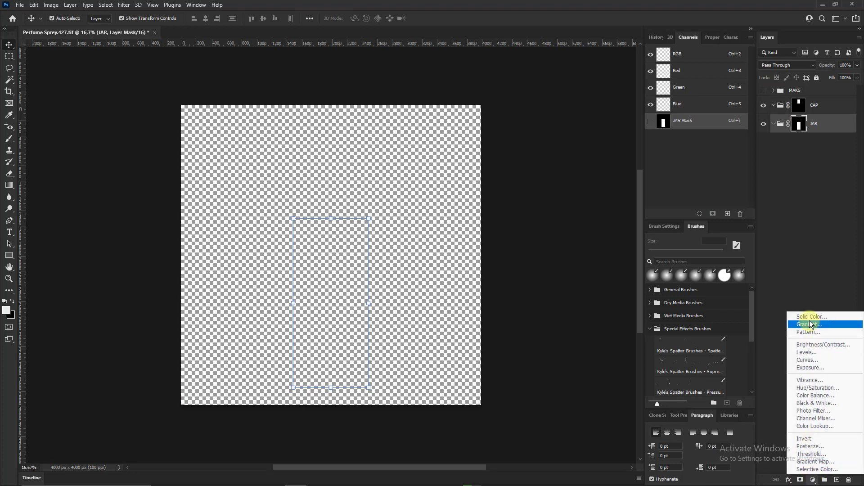
{"action": "left_click", "coordinate": [810, 318]}
{"action": "left_click", "coordinate": [604, 58]}
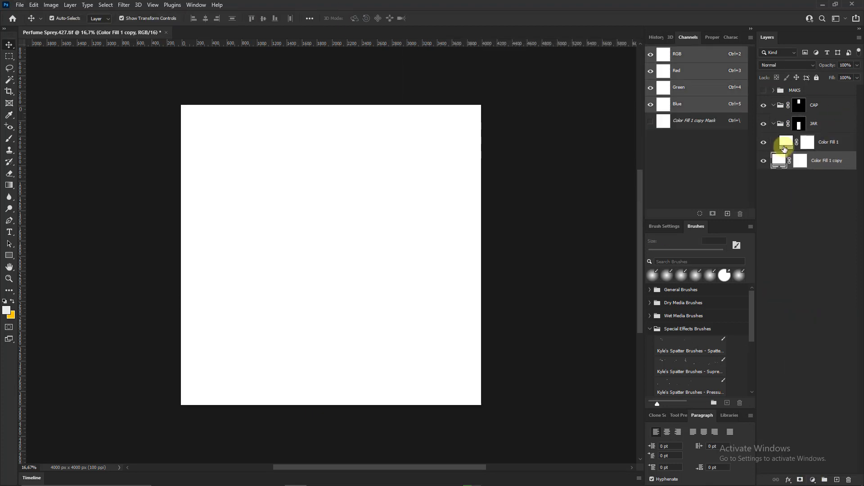
Recolour Color Fill 1 yellow-orange for the jar and drag in Perfume Sprey.419
{"action": "double_click", "coordinate": [785, 149]}
{"action": "left_click", "coordinate": [536, 175]}
{"action": "left_click", "coordinate": [599, 63]}
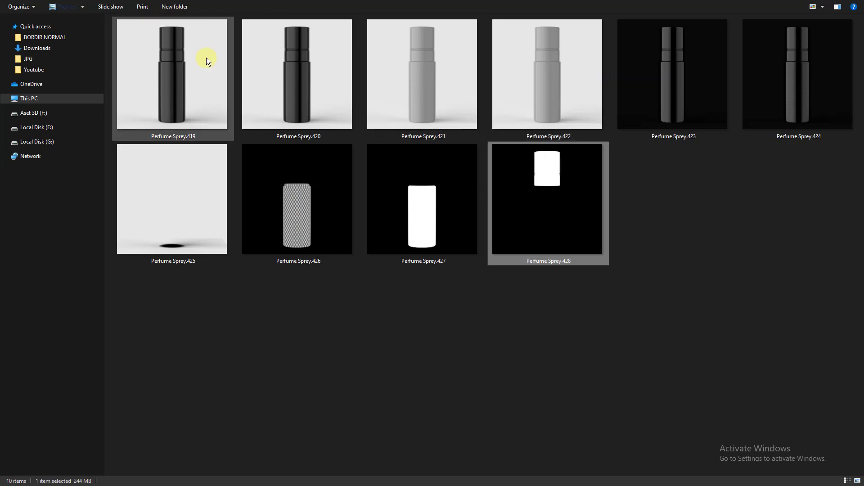
{"action": "mouse_move", "coordinate": [206, 57]}
{"action": "left_mouse_down"}
{"action": "mouse_move", "coordinate": [212, 155]}
{"action": "mouse_move", "coordinate": [398, 221]}
{"action": "left_mouse_up"}
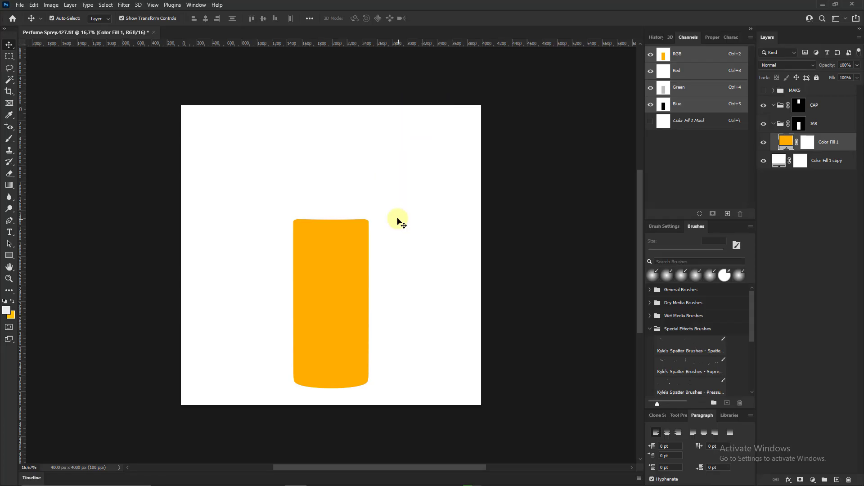
Commit the .419 and .421 renders, convert them to layers, and group them as HIGLIGSHT and SHADOWS
{"action": "key", "text": "Return"}
{"action": "key", "text": "Return"}
{"action": "right_click", "coordinate": [815, 160]}
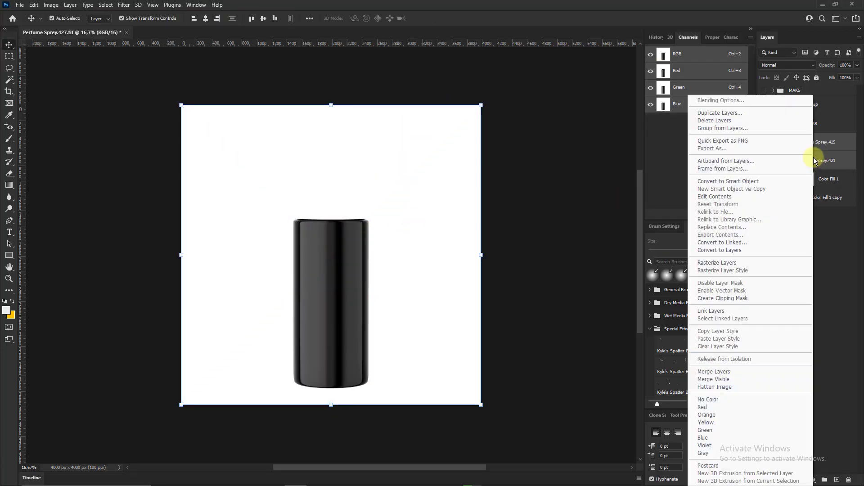
{"action": "left_click", "coordinate": [719, 250]}
{"action": "left_click", "coordinate": [825, 480]}
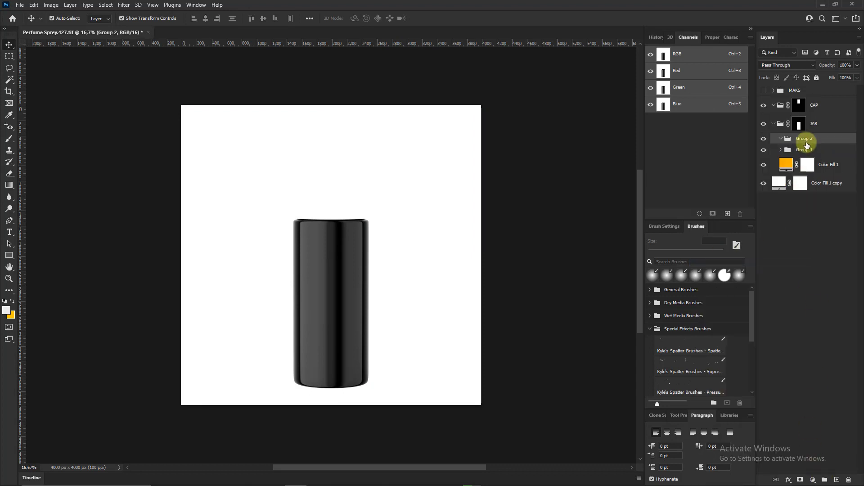
{"action": "type", "text": "GHT"}
{"action": "key", "text": "Tab"}
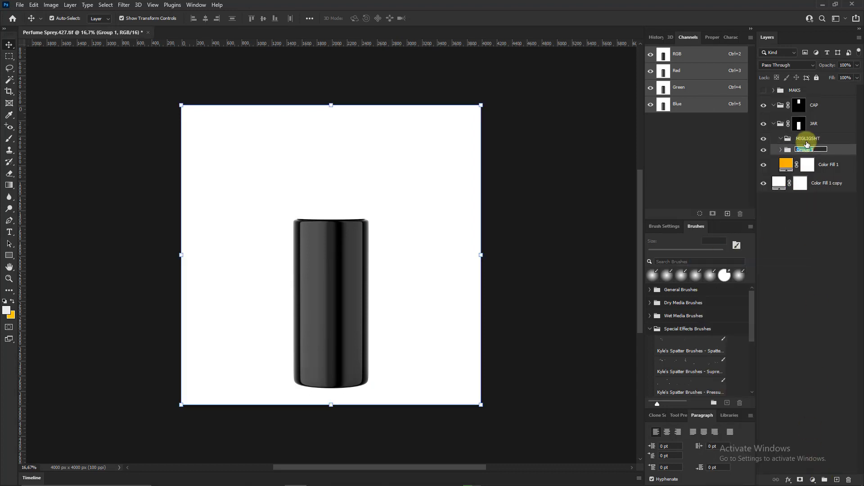
{"action": "type", "text": "SHADOWS"}
Set the highlight group to Screen and the SHADOWS group to Linear Burn
{"action": "left_click", "coordinate": [782, 153]}
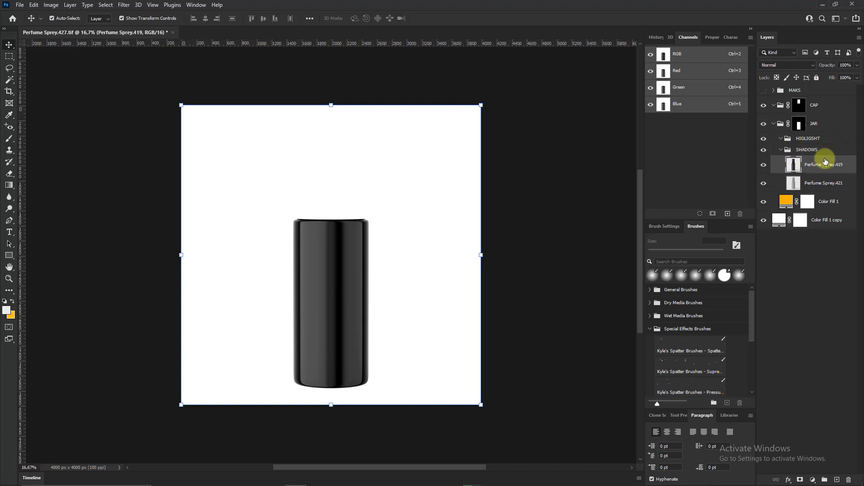
{"action": "left_click", "coordinate": [791, 139]}
{"action": "left_click", "coordinate": [769, 65]}
{"action": "left_click", "coordinate": [767, 155]}
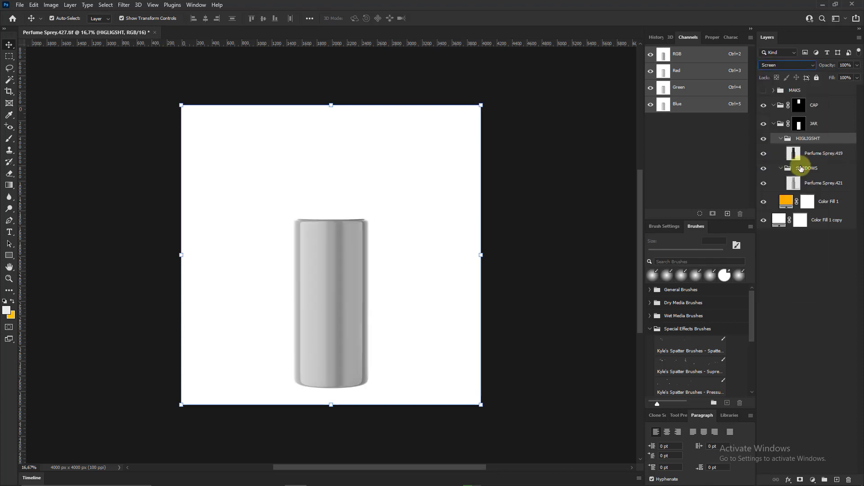
{"action": "left_click", "coordinate": [795, 168]}
{"action": "left_click", "coordinate": [770, 64]}
{"action": "left_click", "coordinate": [782, 128]}
{"action": "left_click", "coordinate": [816, 183]}
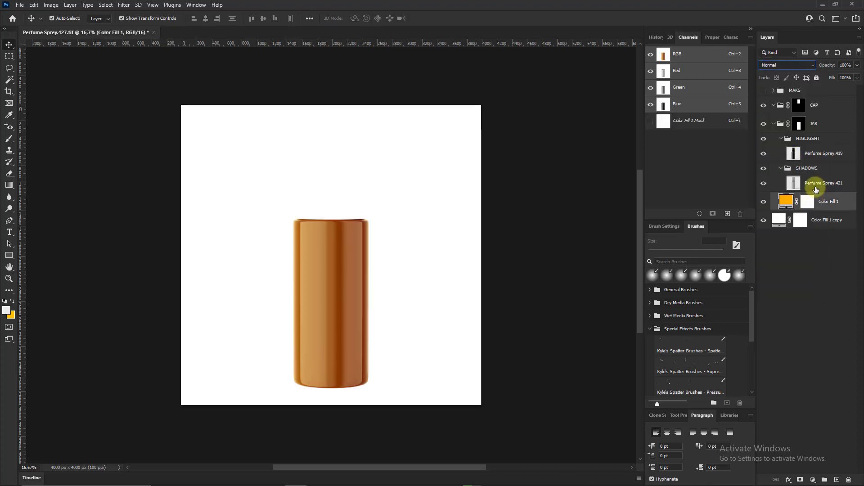
{"action": "left_click", "coordinate": [813, 480]}
Add an Exposure adjustment layer and raise its offset to brighten the jar
{"action": "left_click", "coordinate": [808, 371]}
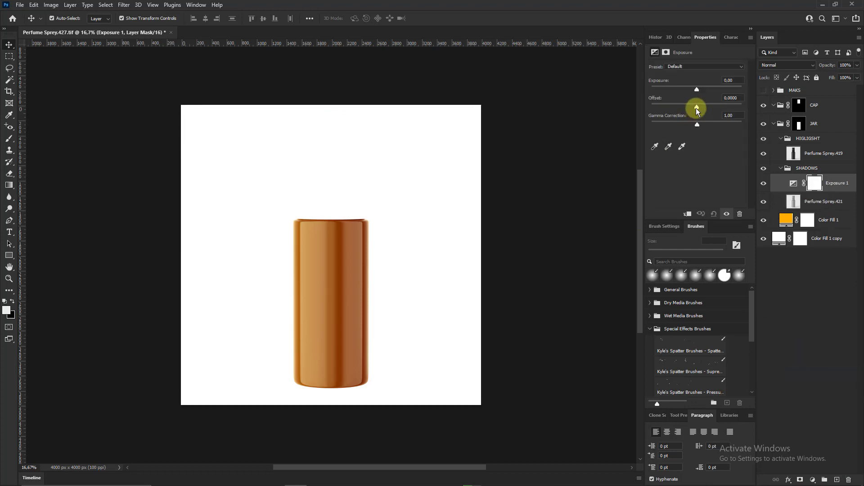
{"action": "mouse_move", "coordinate": [697, 107]}
{"action": "left_mouse_down"}
{"action": "mouse_move", "coordinate": [727, 108]}
{"action": "mouse_move", "coordinate": [669, 125]}
{"action": "left_mouse_up"}
{"action": "scroll", "coordinate": [318, 315], "scroll_direction": "up", "scroll_amount": 2}
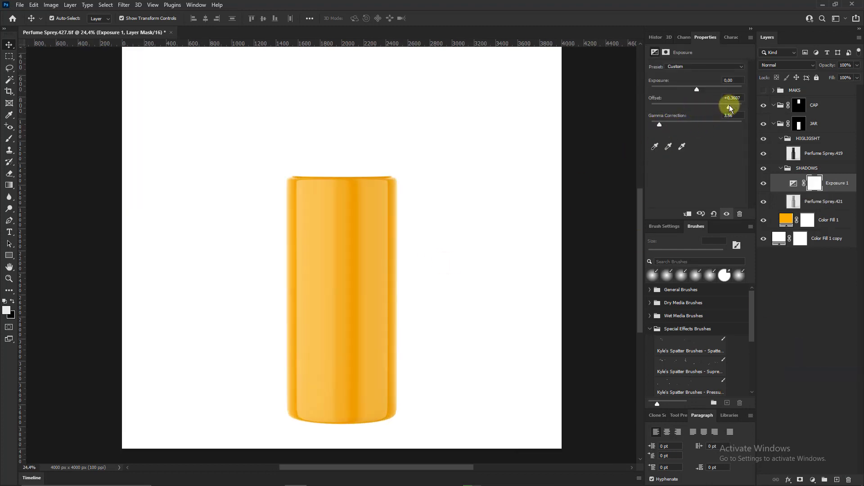
{"action": "key", "text": "ctrl+minus"}
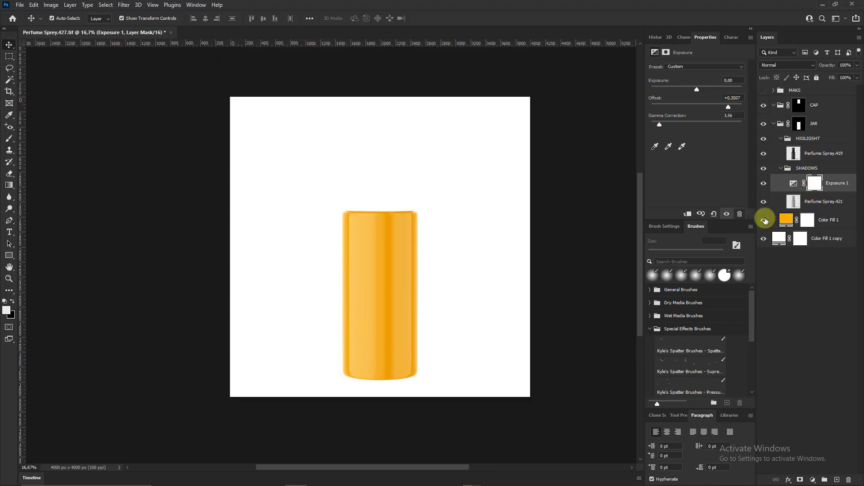
Hide the highlight group and Alt-drag a Screen-blended copy of Perfume Sprey.419 into SHADOWS
{"action": "left_click", "coordinate": [800, 148]}
{"action": "left_click", "coordinate": [763, 138]}
{"action": "left_click_drag", "start_coordinate": [820, 158], "coordinate": [816, 197]}
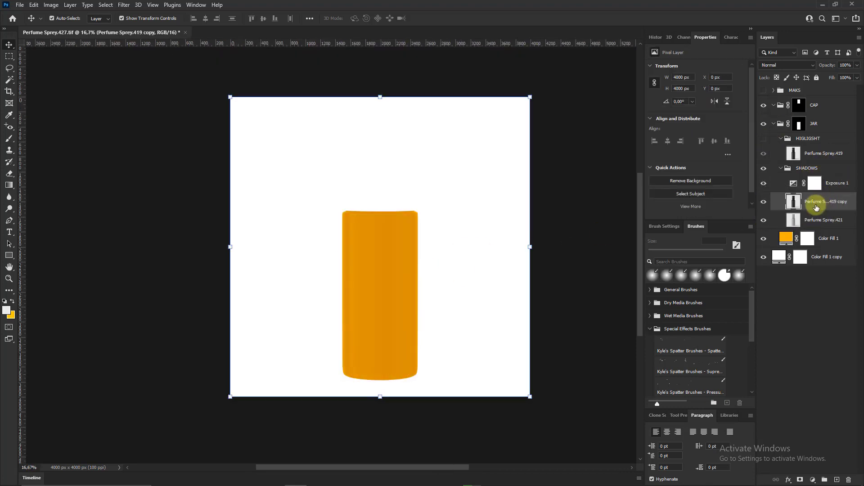
{"action": "left_click", "coordinate": [784, 65]}
{"action": "left_click", "coordinate": [775, 141]}
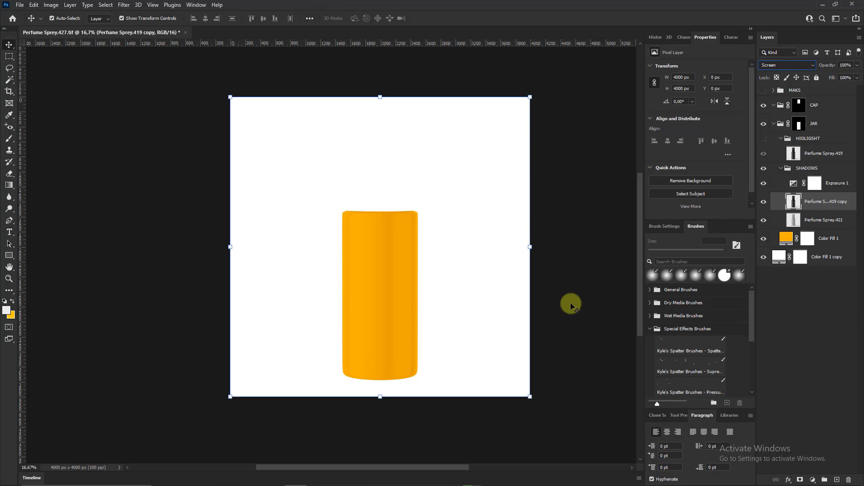
Place Perfume Sprey.423 in Darken mode and clip it to the layer beneath
{"action": "key", "text": "alt+Tab"}
{"action": "left_click_drag", "start_coordinate": [678, 77], "coordinate": [466, 266]}
{"action": "key", "text": "Return"}
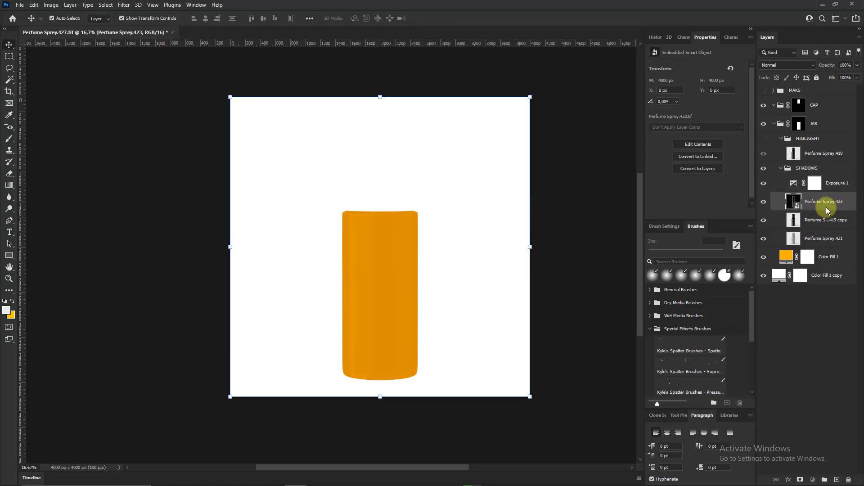
{"action": "left_click", "coordinate": [788, 64]}
{"action": "key", "text": "Escape"}
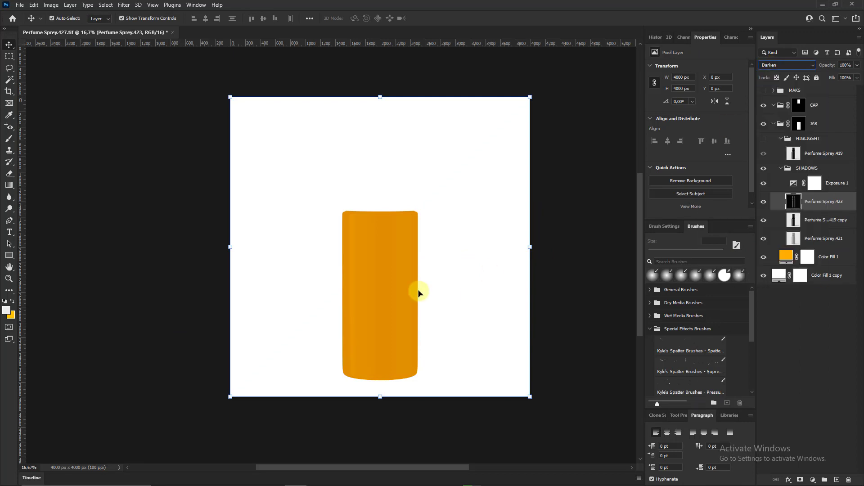
{"action": "scroll", "coordinate": [467, 335], "scroll_direction": "up", "scroll_amount": 1}
{"action": "scroll", "coordinate": [466, 335], "scroll_direction": "up", "scroll_amount": 1}
{"action": "left_click", "coordinate": [833, 184]}
{"action": "left_click", "coordinate": [842, 211], "text": "alt"}
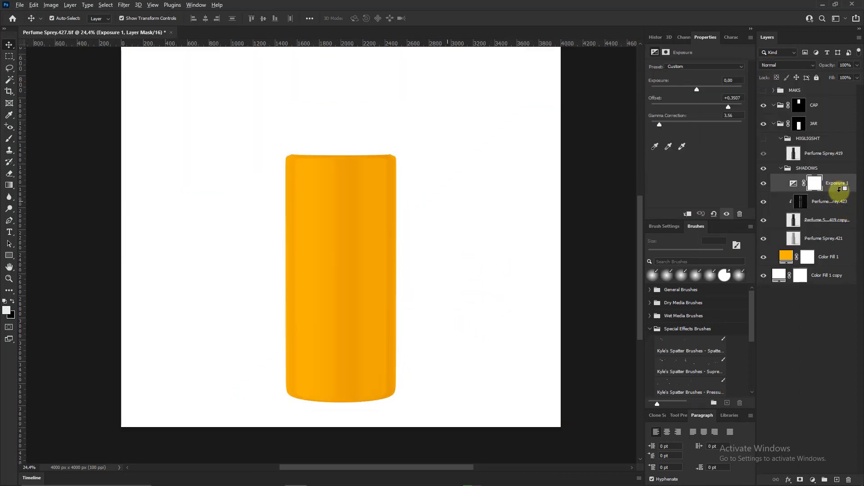
{"action": "scroll", "coordinate": [463, 248], "scroll_direction": "down", "scroll_amount": 1}
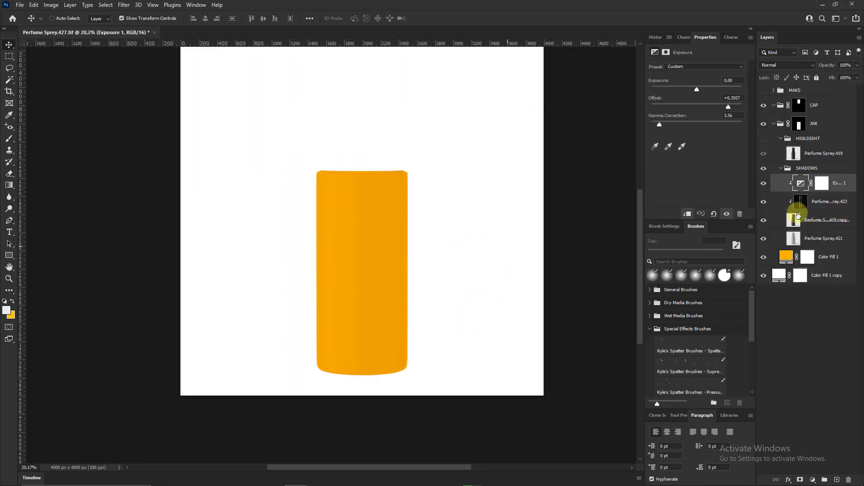
{"action": "left_click", "coordinate": [819, 205]}
{"action": "left_click", "coordinate": [9, 139]}
Add a layer mask to Perfume Sprey.423 and paint the reflection in along the jar's sides
{"action": "left_click", "coordinate": [800, 480]}
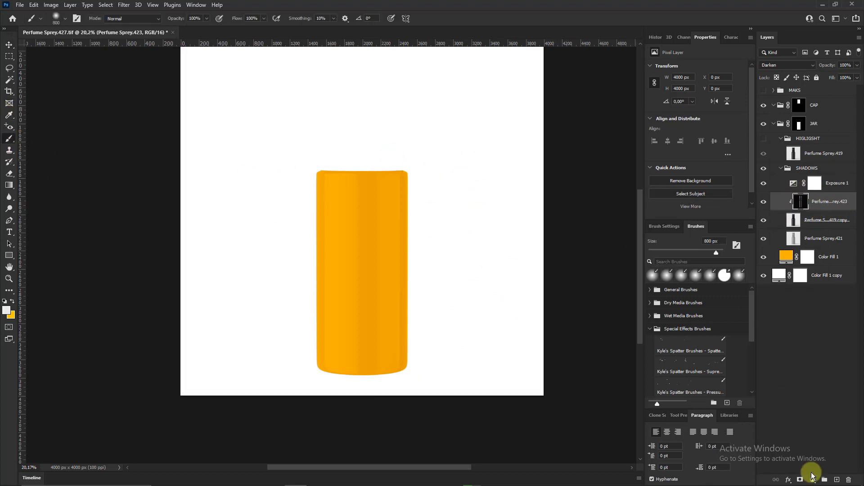
{"action": "right_click", "coordinate": [426, 171]}
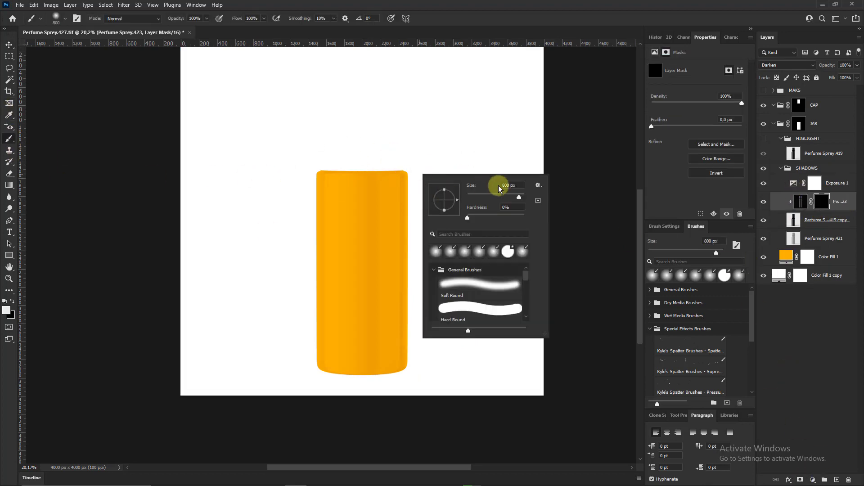
{"action": "key", "text": "Escape"}
{"action": "scroll", "coordinate": [405, 180], "scroll_direction": "up", "scroll_amount": 1}
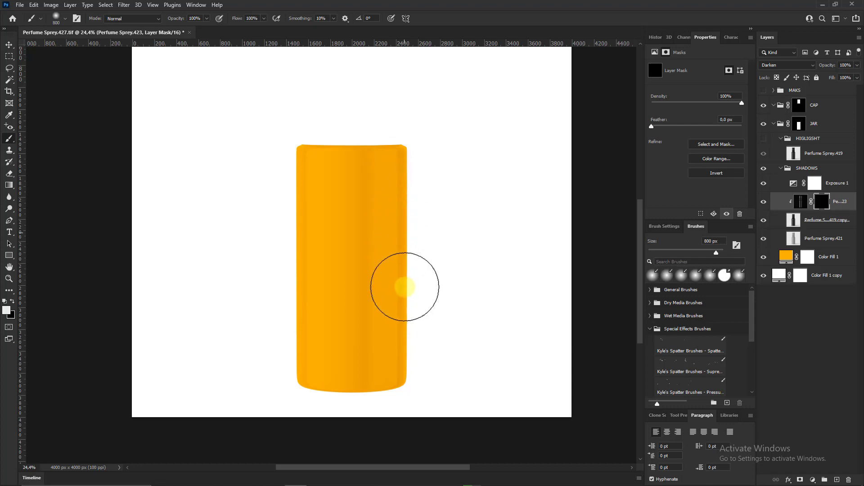
{"action": "mouse_move", "coordinate": [302, 173]}
{"action": "left_mouse_down"}
{"action": "mouse_move", "coordinate": [329, 399]}
{"action": "mouse_move", "coordinate": [408, 153]}
{"action": "left_mouse_up"}
{"action": "left_click", "coordinate": [9, 45]}
{"action": "scroll", "coordinate": [366, 192], "scroll_direction": "down", "scroll_amount": 1}
{"action": "scroll", "coordinate": [366, 193], "scroll_direction": "up", "scroll_amount": 1}
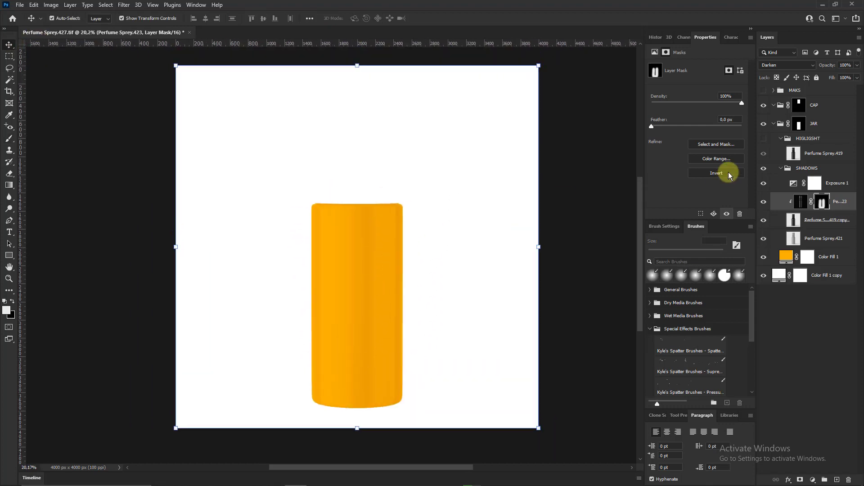
Show the HIGLIGHT group, nudge Exposure 1's offset to +0.3557, and add Exposure 2
{"action": "left_click", "coordinate": [764, 138]}
{"action": "left_click", "coordinate": [814, 183]}
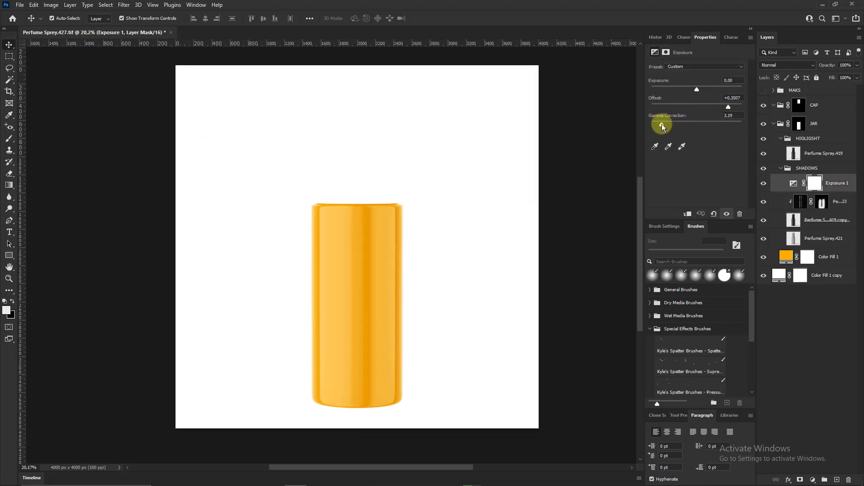
{"action": "left_click_drag", "start_coordinate": [726, 107], "coordinate": [728, 107]}
{"action": "scroll", "coordinate": [450, 259], "scroll_direction": "down", "scroll_amount": 1}
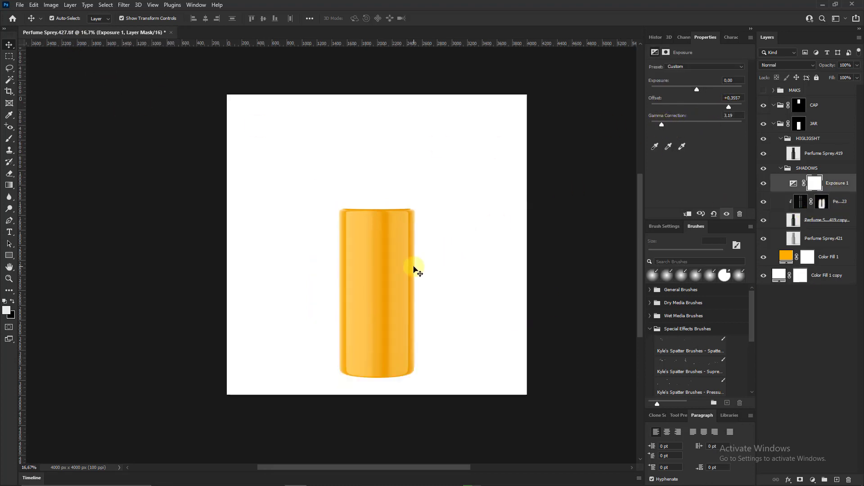
{"action": "scroll", "coordinate": [414, 269], "scroll_direction": "up", "scroll_amount": 1}
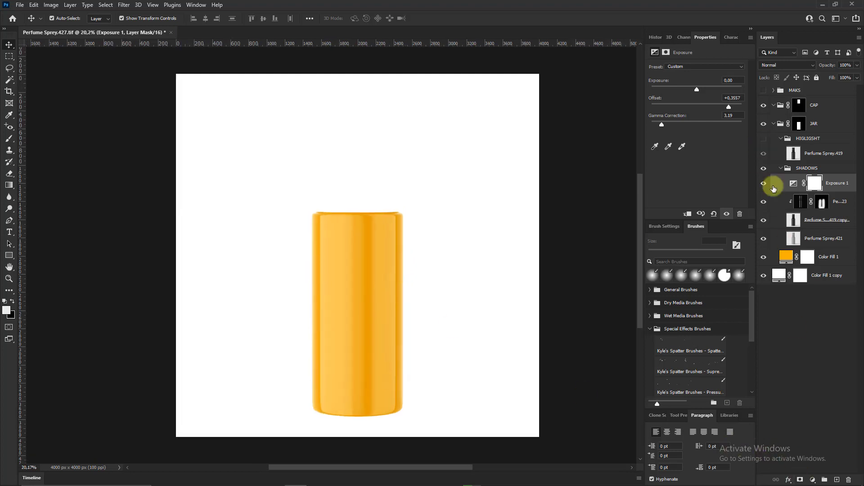
{"action": "left_click", "coordinate": [813, 479]}
{"action": "left_click", "coordinate": [798, 370]}
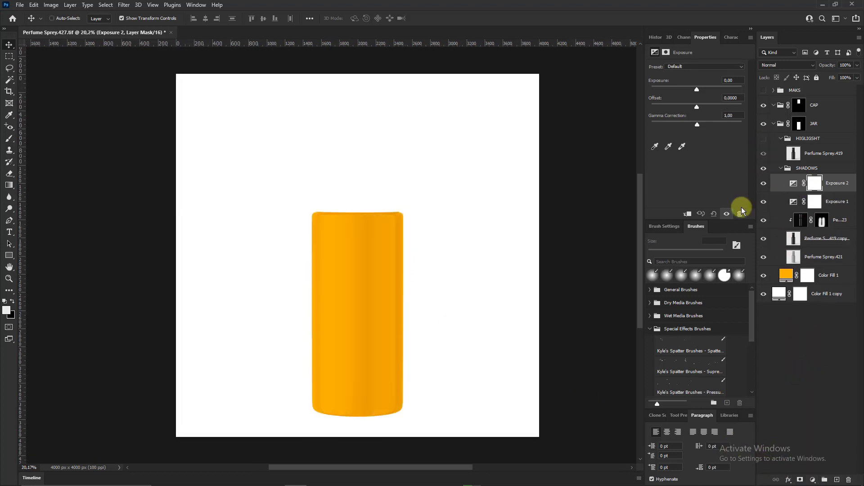
Invert Exposure 2's mask to black and paint a soft streak with a 750 px, 40% brush
{"action": "key", "text": "ctrl+i"}
{"action": "left_click", "coordinate": [9, 138]}
{"action": "right_click", "coordinate": [311, 175]}
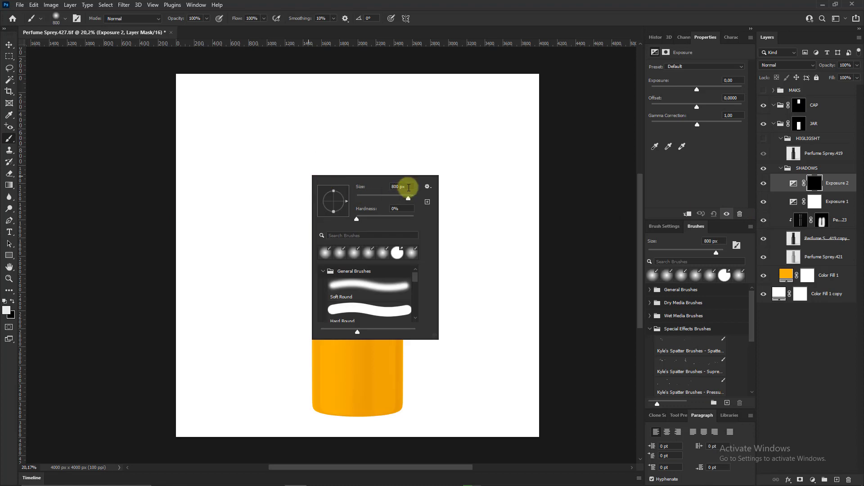
{"action": "key", "text": "bracketleft"}
{"action": "key", "text": "bracketleft"}
{"action": "key", "text": "bracketleft"}
{"action": "right_click", "coordinate": [326, 207]}
{"action": "type", "text": "750"}
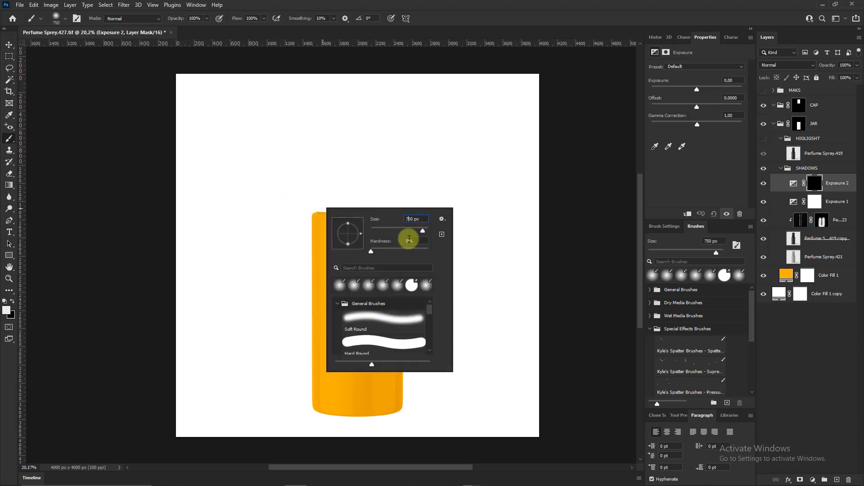
{"action": "key", "text": "Return"}
{"action": "key", "text": "Return"}
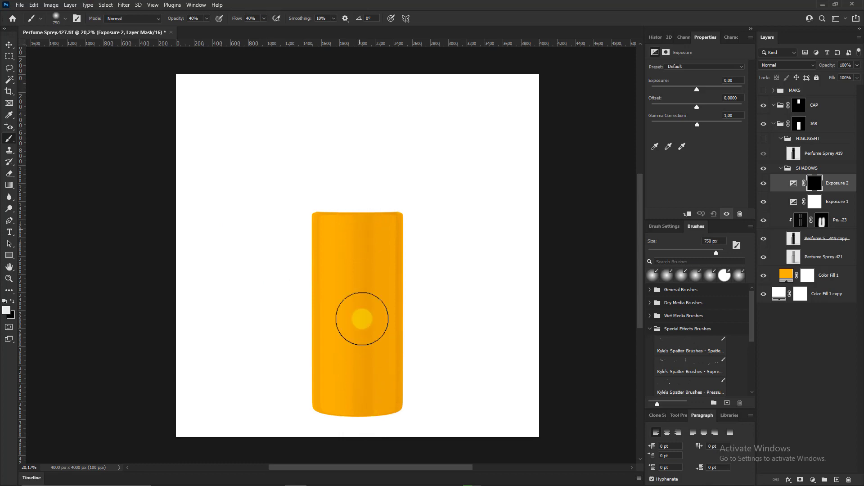
{"action": "left_click_drag", "start_coordinate": [357, 367], "coordinate": [341, 226]}
Tune Exposure 2 to +0.17 exposure, +0.1368 offset and 0.82 gamma
{"action": "left_click", "coordinate": [8, 45]}
{"action": "left_click", "coordinate": [763, 139]}
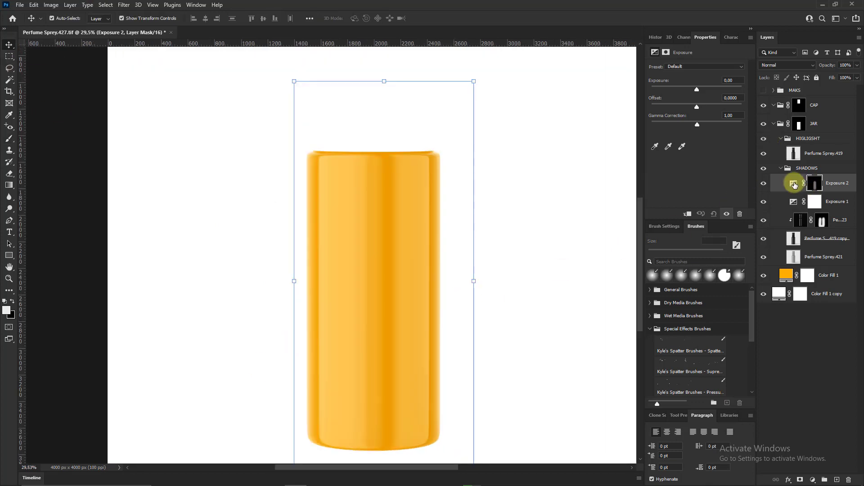
{"action": "mouse_move", "coordinate": [711, 109]}
{"action": "left_mouse_down"}
{"action": "mouse_move", "coordinate": [677, 90]}
{"action": "mouse_move", "coordinate": [697, 90]}
{"action": "left_mouse_up"}
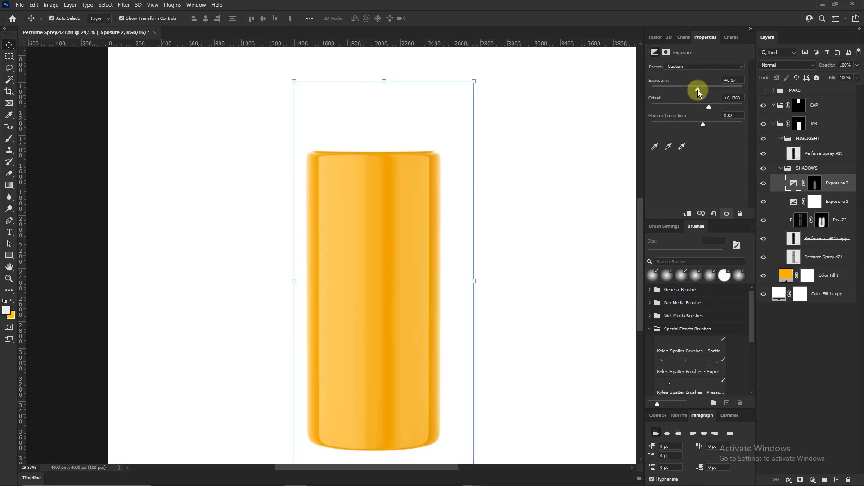
{"action": "key", "text": "ctrl+minus"}
{"action": "key", "text": "ctrl+minus"}
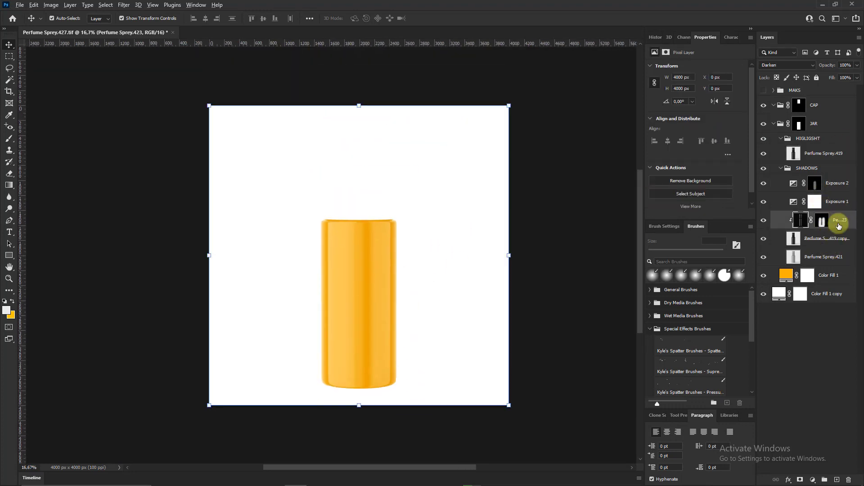
Alt-drag a Perfume Sprey.423 copy into HIGLIGHT, clip it, and set its fill to 38%
{"action": "left_click_drag", "start_coordinate": [838, 222], "coordinate": [842, 155]}
{"action": "left_click", "coordinate": [842, 162], "text": "alt"}
{"action": "scroll", "coordinate": [392, 335], "scroll_direction": "up", "scroll_amount": 1, "text": "alt"}
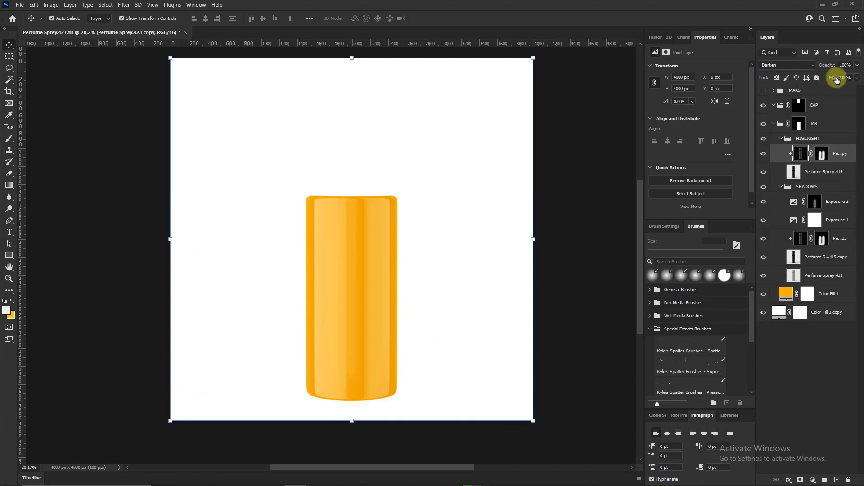
{"action": "type", "text": "38"}
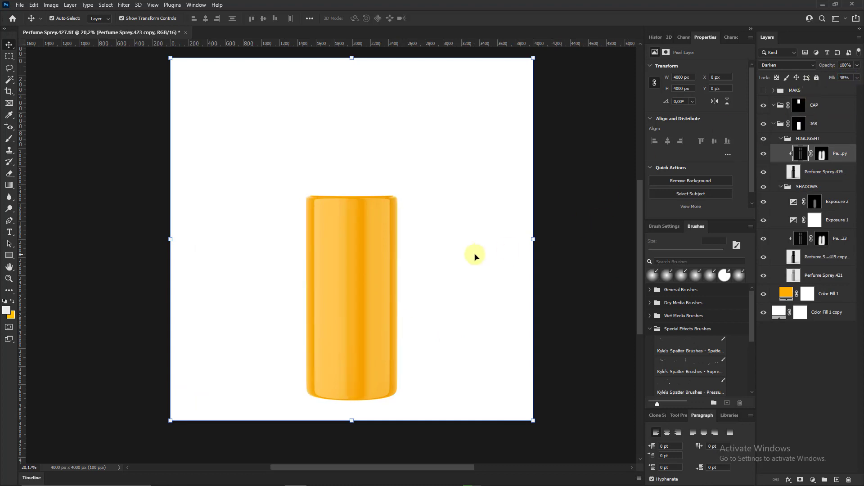
{"action": "scroll", "coordinate": [409, 239], "scroll_direction": "up", "scroll_amount": 1, "text": "alt"}
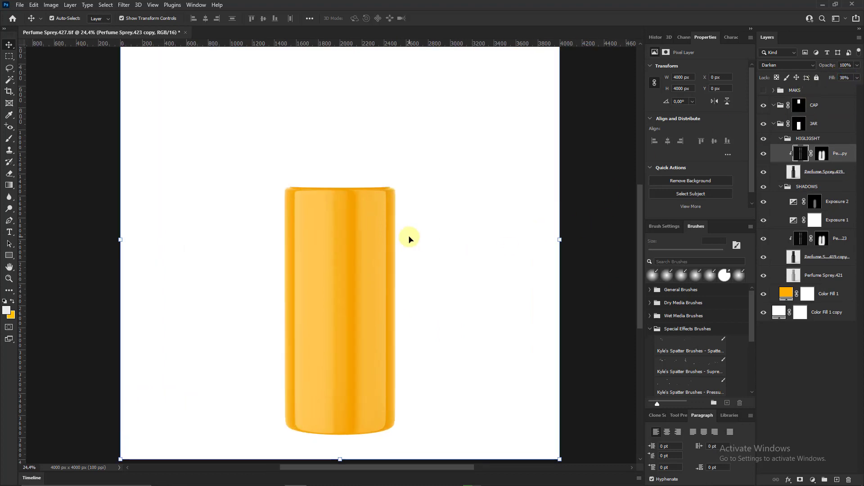
Add Exposure 3 to the highlights at +1.23 exposure
{"action": "left_click", "coordinate": [812, 479]}
{"action": "left_click", "coordinate": [821, 371]}
{"action": "left_click_drag", "start_coordinate": [698, 87], "coordinate": [706, 93]}
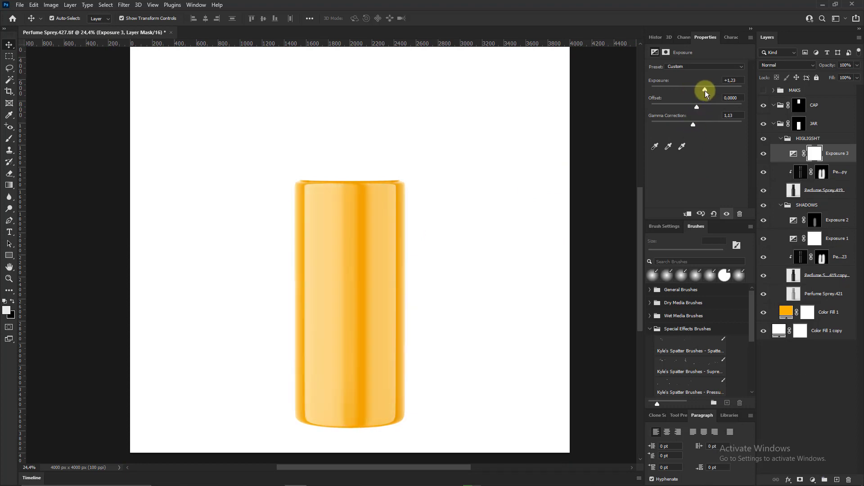
{"action": "scroll", "coordinate": [431, 214], "scroll_direction": "down", "scroll_amount": 1}
Duplicate the clipped shading copy with Ctrl+J and delete the new copy's layer mask
{"action": "left_click", "coordinate": [411, 218]}
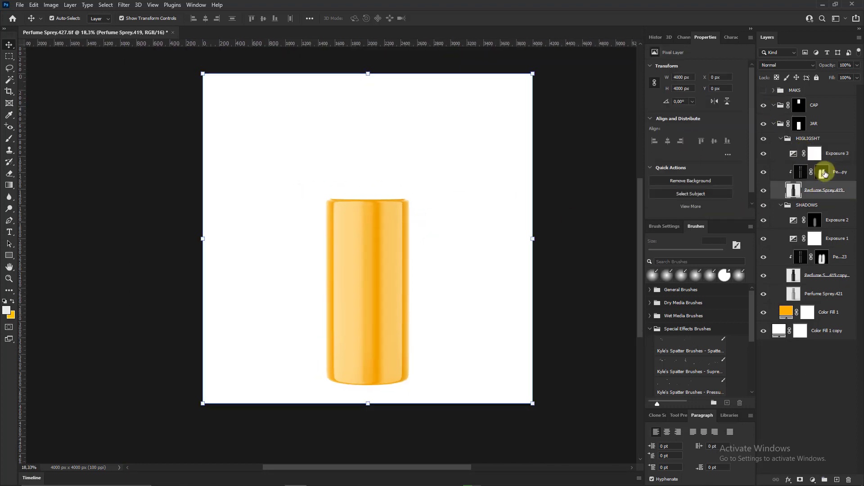
{"action": "left_click", "coordinate": [824, 172]}
{"action": "key", "text": "ctrl+j"}
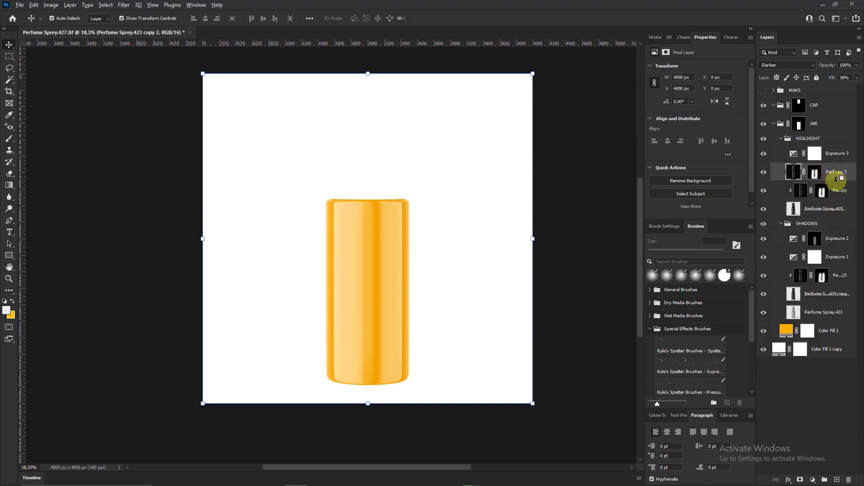
{"action": "right_click", "coordinate": [836, 179]}
{"action": "left_click", "coordinate": [810, 191]}
{"action": "scroll", "coordinate": [395, 355], "scroll_direction": "up", "scroll_amount": 1}
{"action": "scroll", "coordinate": [395, 355], "scroll_direction": "up", "scroll_amount": 1}
Give the second copy a black mask hiding it, then expand the MAKS group
{"action": "key", "text": "g"}
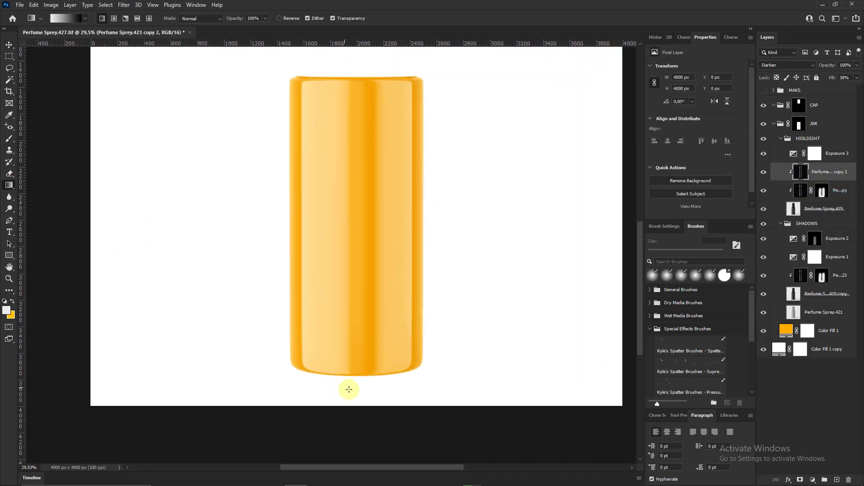
{"action": "left_click_drag", "start_coordinate": [365, 387], "coordinate": [374, 391]}
{"action": "key", "text": "ctrl+z"}
{"action": "left_click", "coordinate": [800, 480], "text": "alt"}
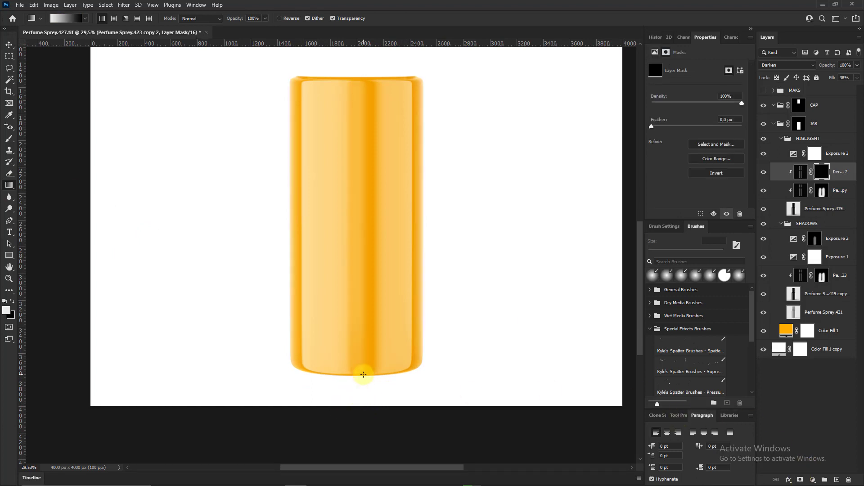
{"action": "left_click", "coordinate": [9, 45]}
{"action": "scroll", "coordinate": [367, 237], "scroll_direction": "down", "scroll_amount": 2}
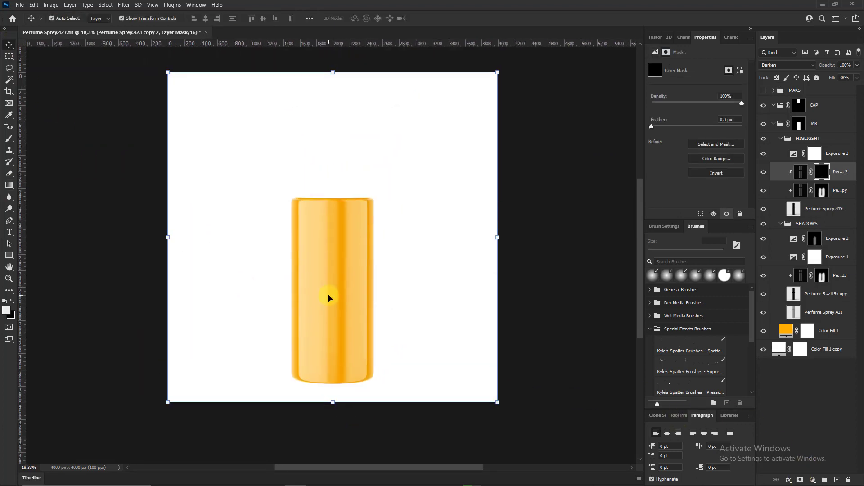
{"action": "left_click", "coordinate": [770, 93]}
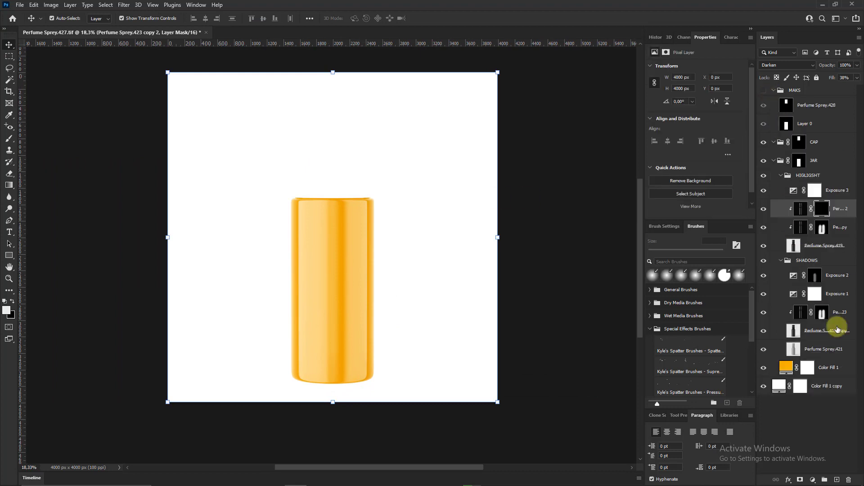
Delete the mask on the MAKS copy 3 shading layer and change its blend mode
{"action": "left_click", "coordinate": [824, 123]}
{"action": "left_click", "coordinate": [764, 92]}
{"action": "left_click", "coordinate": [837, 104]}
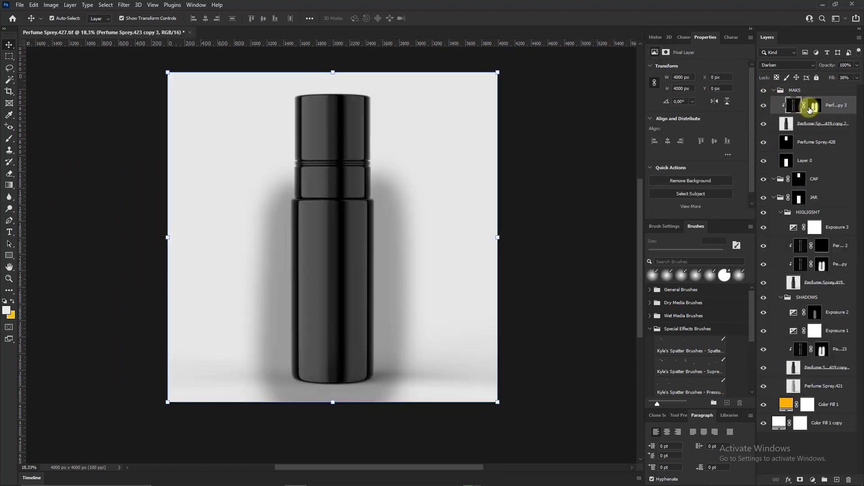
{"action": "right_click", "coordinate": [815, 105]}
{"action": "left_click", "coordinate": [765, 126]}
{"action": "left_click", "coordinate": [779, 66]}
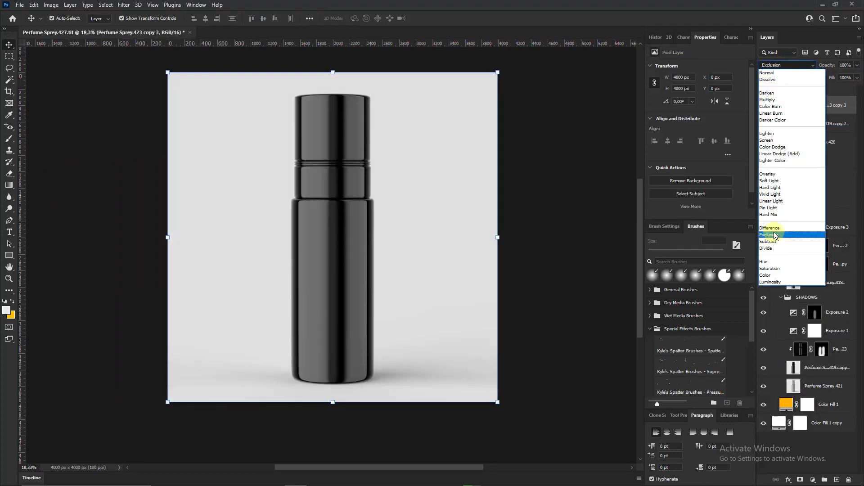
{"action": "left_click", "coordinate": [773, 221]}
Load the jar shape from Channels as a selection and add an Exposure 4 adjustment
{"action": "left_click", "coordinate": [799, 128]}
{"action": "left_click", "coordinate": [800, 480]}
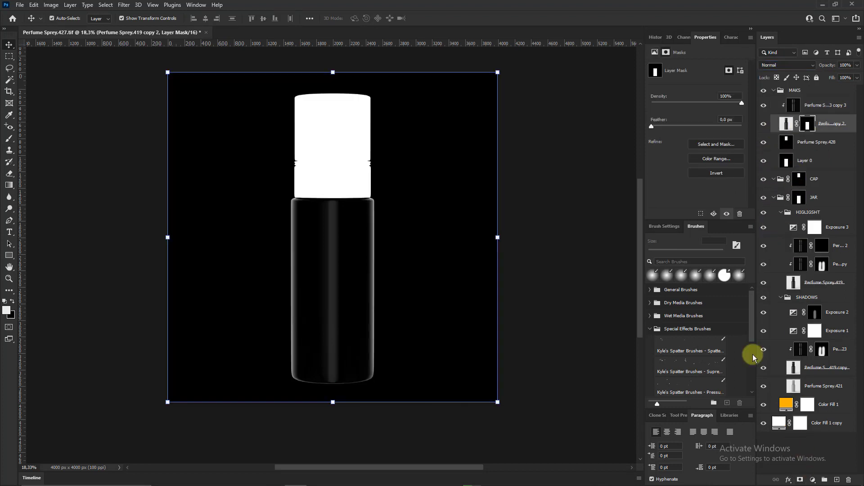
{"action": "left_click", "coordinate": [684, 37]}
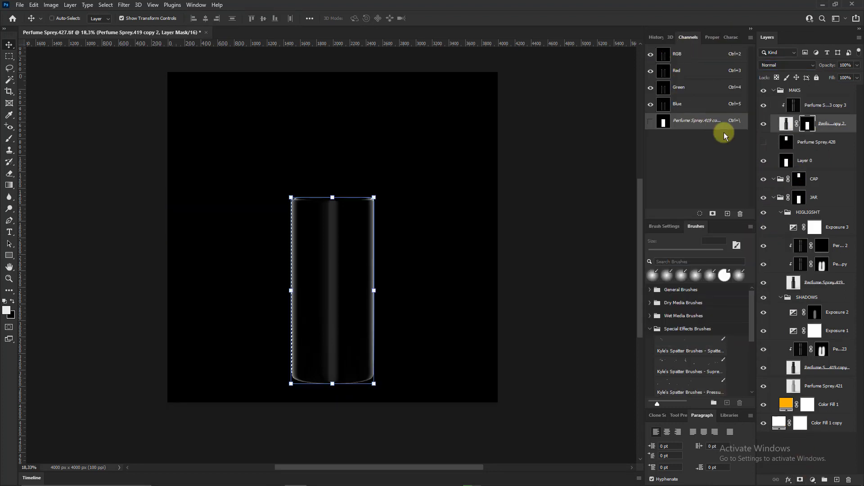
{"action": "left_click", "coordinate": [664, 121], "text": "ctrl"}
{"action": "left_click", "coordinate": [764, 90]}
{"action": "left_click", "coordinate": [815, 227]}
{"action": "left_click", "coordinate": [812, 480]}
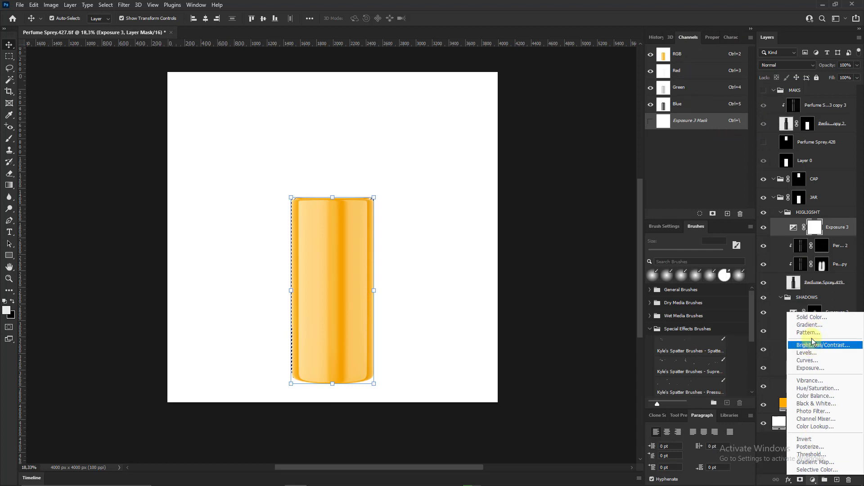
{"action": "left_click", "coordinate": [809, 368]}
Try different colours for Color Fill 1, settling on white
{"action": "double_click", "coordinate": [786, 423]}
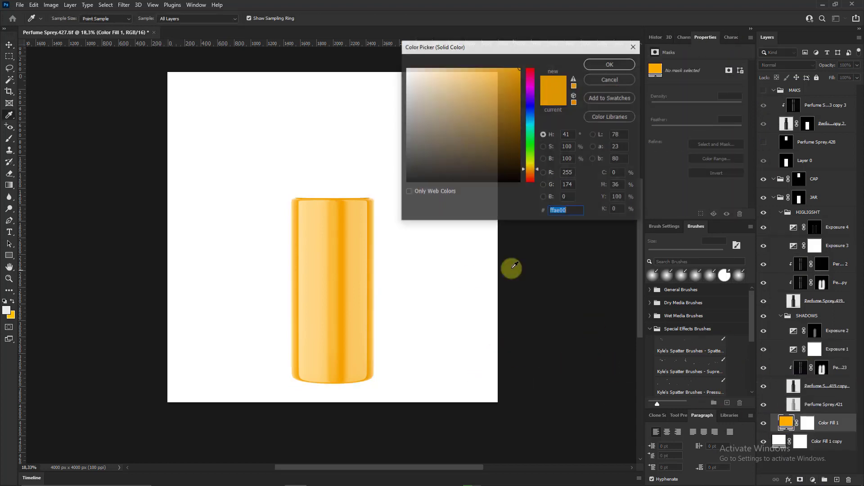
{"action": "left_click", "coordinate": [531, 117]}
{"action": "left_click", "coordinate": [468, 279]}
{"action": "left_click", "coordinate": [611, 64]}
{"action": "scroll", "coordinate": [321, 301], "scroll_direction": "up", "scroll_amount": 1}
{"action": "scroll", "coordinate": [322, 273], "scroll_direction": "up", "scroll_amount": 1}
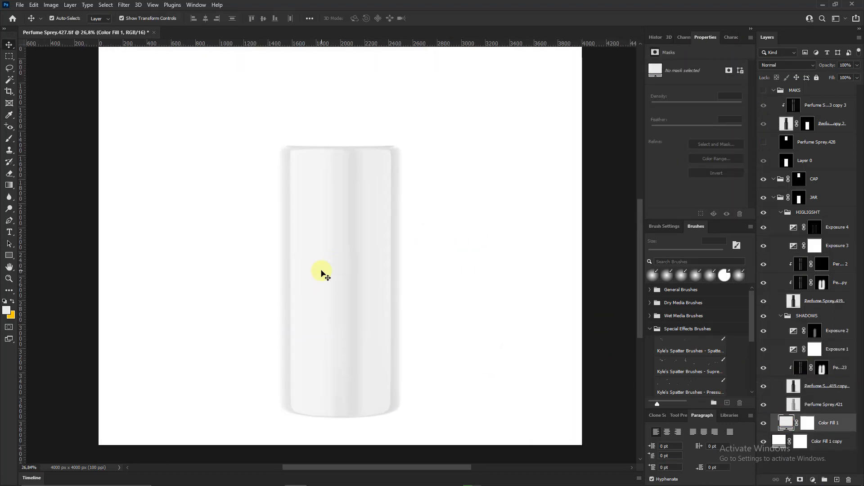
Set Color Fill 1 back to yellow ffc000
{"action": "left_click", "coordinate": [773, 268]}
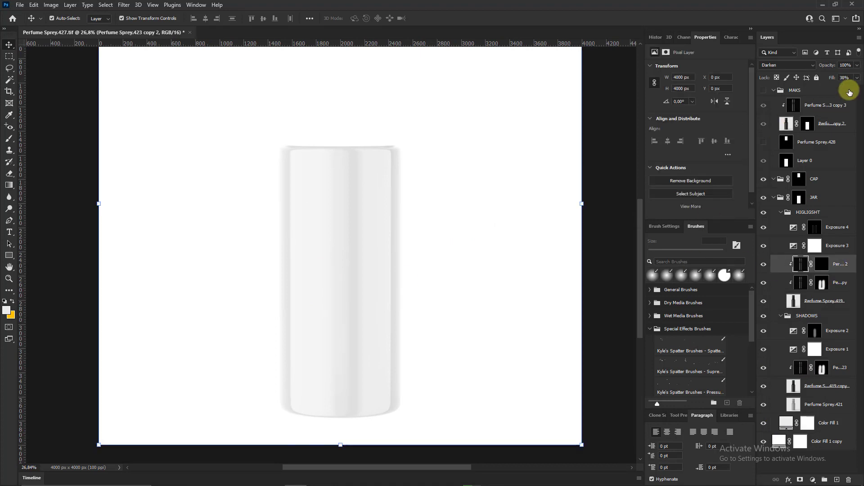
{"action": "left_click", "coordinate": [779, 227]}
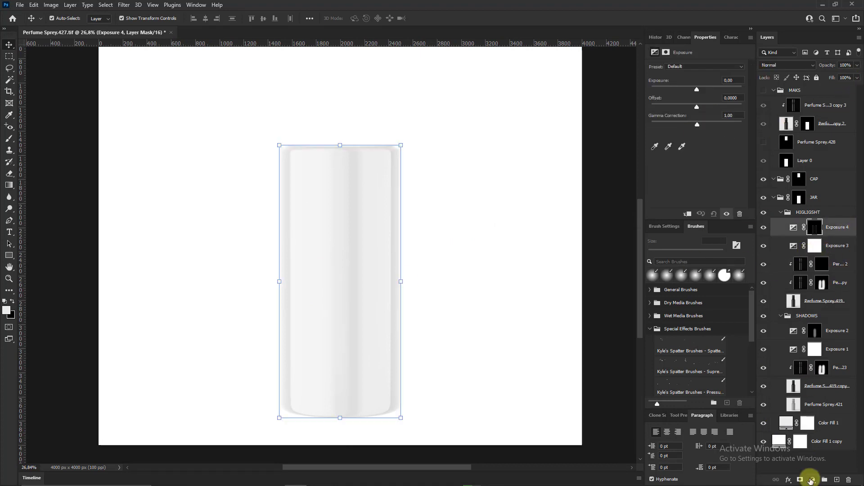
{"action": "left_click", "coordinate": [810, 481]}
{"action": "double_click", "coordinate": [786, 423]}
{"action": "left_click", "coordinate": [10, 314]}
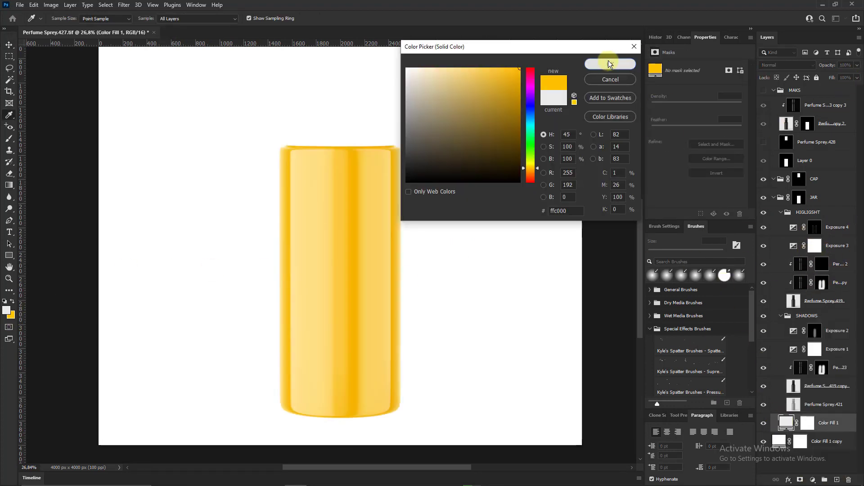
{"action": "left_click", "coordinate": [610, 64]}
Add a Curves layer that pulls the highlights down, masked to the bottle shape
{"action": "left_click", "coordinate": [813, 481]}
{"action": "left_click", "coordinate": [797, 356]}
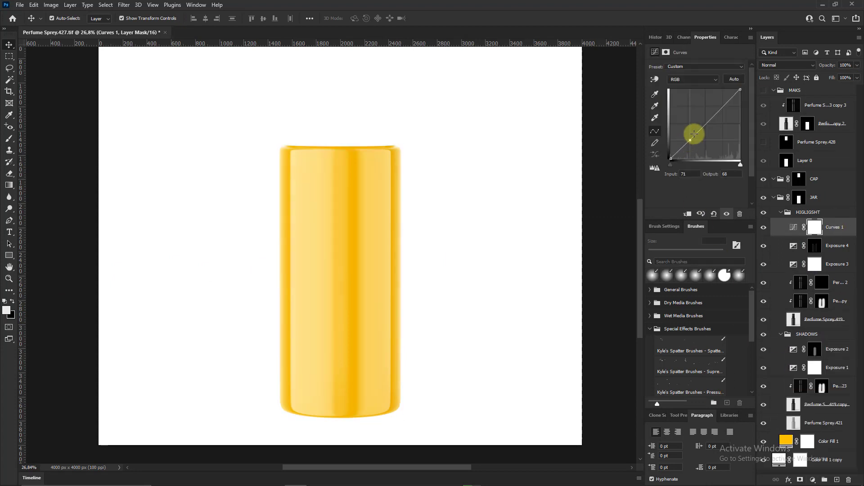
{"action": "left_click_drag", "start_coordinate": [740, 91], "coordinate": [746, 117]}
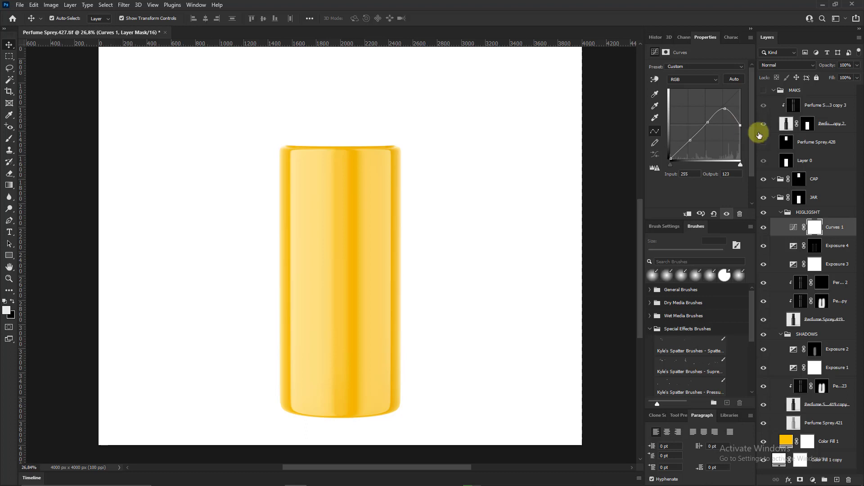
{"action": "right_click", "coordinate": [814, 227]}
{"action": "left_click", "coordinate": [812, 245]}
{"action": "left_click", "coordinate": [822, 301], "text": "ctrl"}
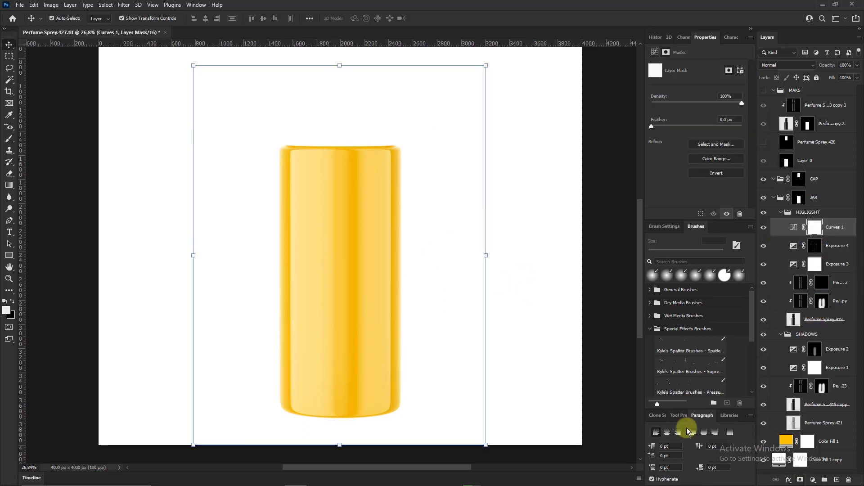
Clear the selection, fit the canvas in view, and collapse the HIGLIGSHT group
{"action": "scroll", "coordinate": [444, 261], "scroll_direction": "down", "scroll_amount": 2}
{"action": "left_click", "coordinate": [466, 342]}
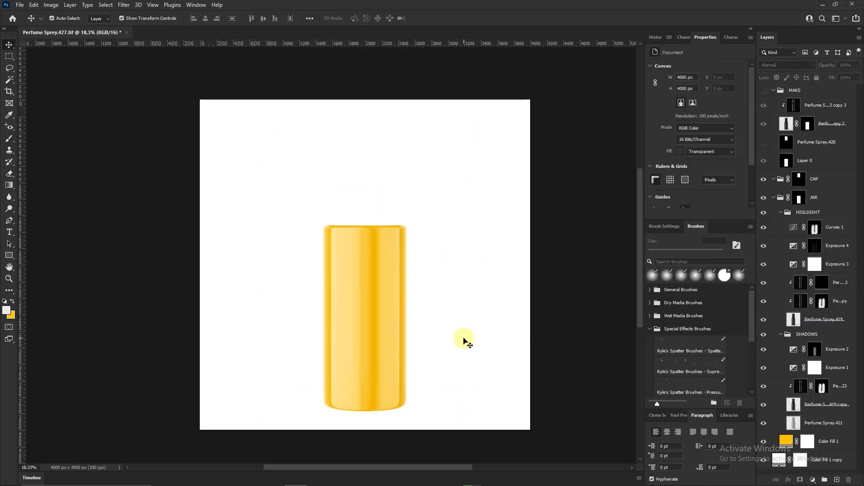
{"action": "key", "text": "ctrl+0"}
{"action": "left_click", "coordinate": [785, 212]}
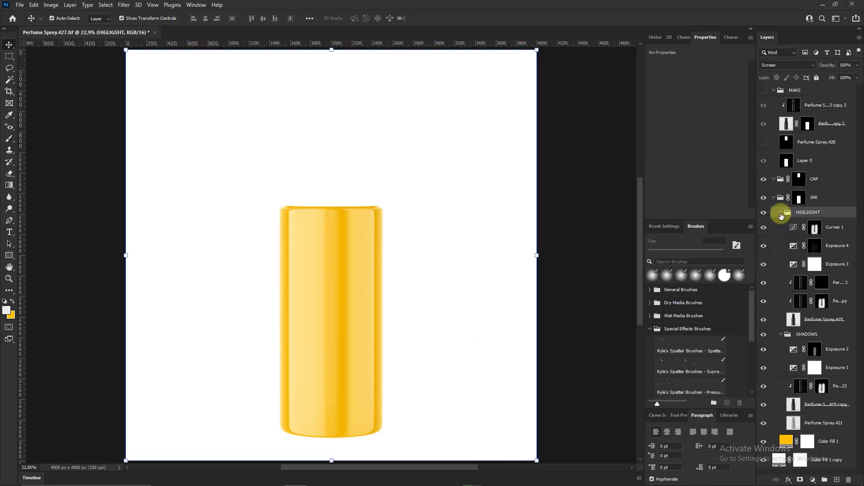
Duplicate the HIGLIGSHT, SHADOWS and Color Fill 1 layers into the CAP group
{"action": "left_click", "coordinate": [781, 212]}
{"action": "left_click", "coordinate": [810, 238], "text": "shift"}
{"action": "left_click_drag", "start_coordinate": [820, 236], "coordinate": [820, 180]}
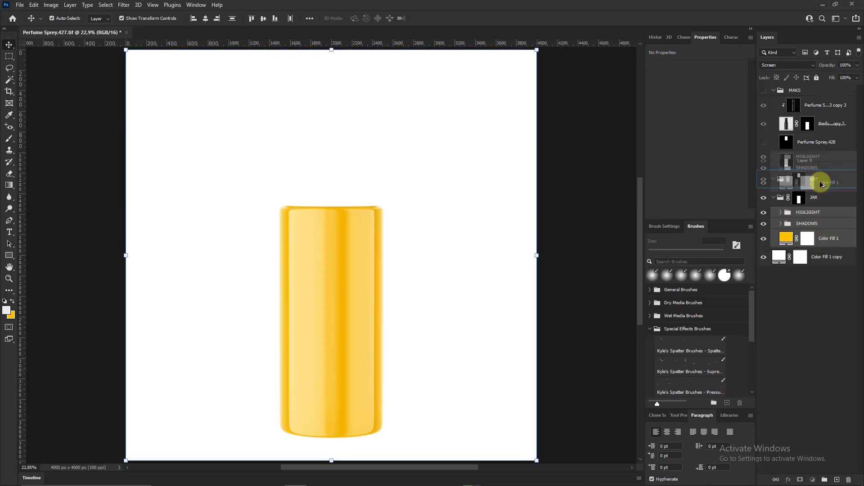
{"action": "scroll", "coordinate": [457, 262], "scroll_direction": "down", "scroll_amount": 1}
Try light grey on the cap and jar fills, then return the cap fill to yellow
{"action": "double_click", "coordinate": [786, 220]}
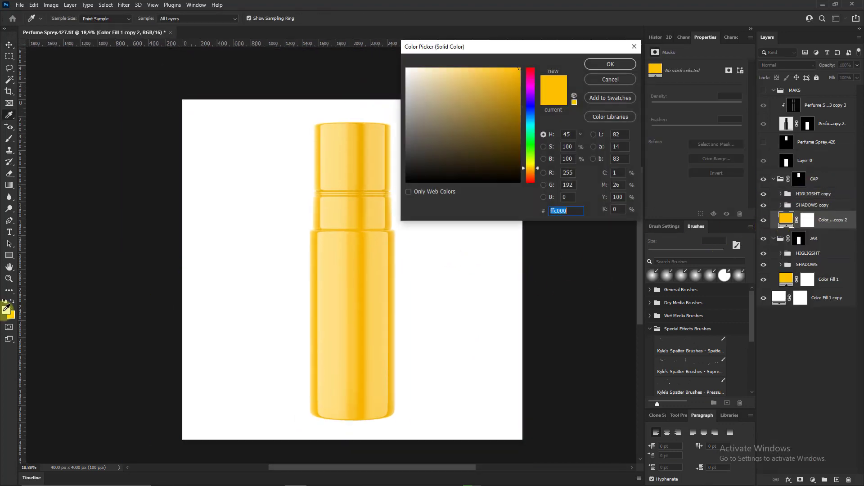
{"action": "left_click", "coordinate": [610, 64]}
{"action": "double_click", "coordinate": [786, 279]}
{"action": "left_click", "coordinate": [352, 158]}
{"action": "key", "text": "Return"}
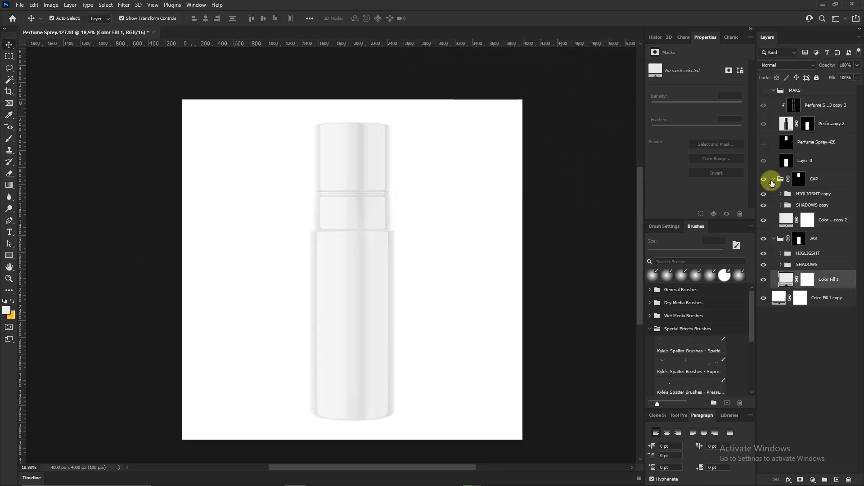
{"action": "double_click", "coordinate": [786, 220]}
{"action": "left_click", "coordinate": [9, 315]}
{"action": "left_click", "coordinate": [610, 64]}
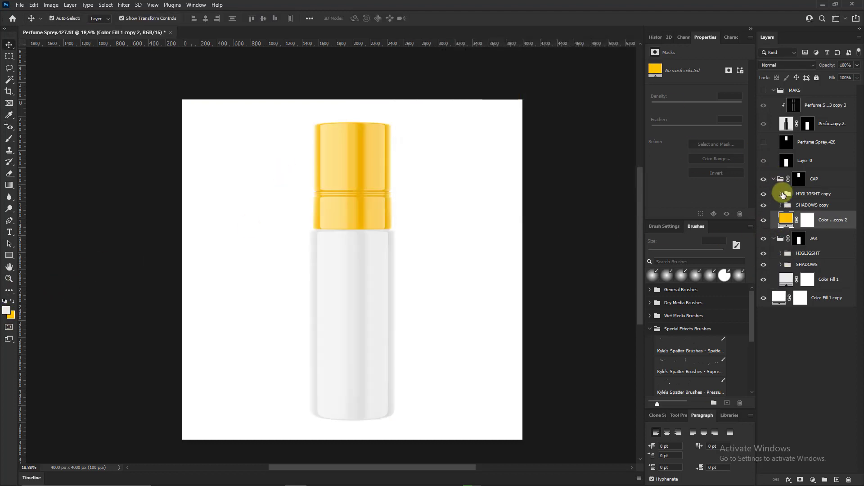
Paint the cap highlight mask along the cap's lower edge with a 100%-flow brush
{"action": "left_click", "coordinate": [781, 193]}
{"action": "left_click", "coordinate": [823, 283]}
{"action": "scroll", "coordinate": [361, 139], "scroll_direction": "up", "scroll_amount": 3}
{"action": "key", "text": "b"}
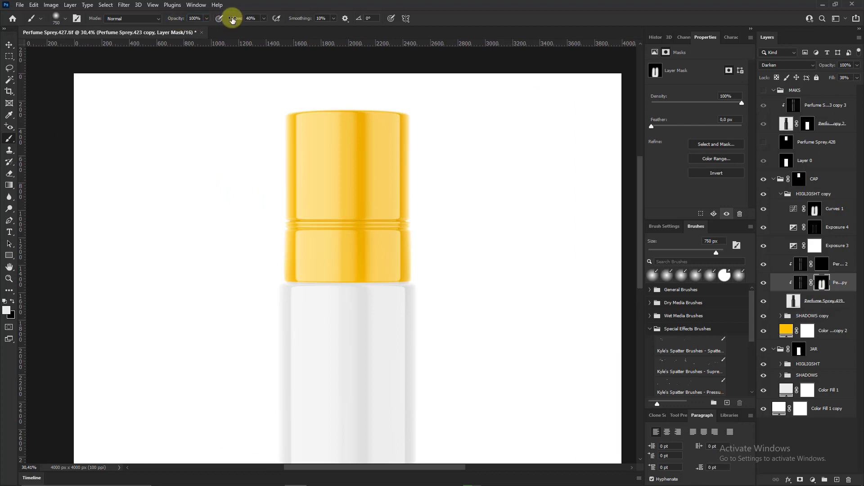
{"action": "left_click_drag", "start_coordinate": [232, 20], "coordinate": [261, 19]}
{"action": "mouse_move", "coordinate": [425, 260]}
{"action": "left_mouse_down"}
{"action": "mouse_move", "coordinate": [436, 151]}
{"action": "mouse_move", "coordinate": [304, 113]}
{"action": "mouse_move", "coordinate": [292, 285]}
{"action": "left_mouse_up"}
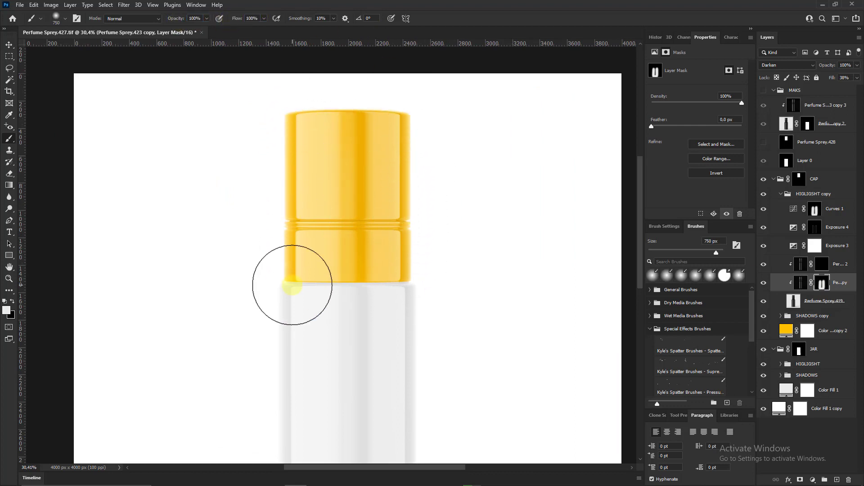
{"action": "left_click", "coordinate": [9, 44]}
{"action": "scroll", "coordinate": [373, 189], "scroll_direction": "down", "scroll_amount": 2}
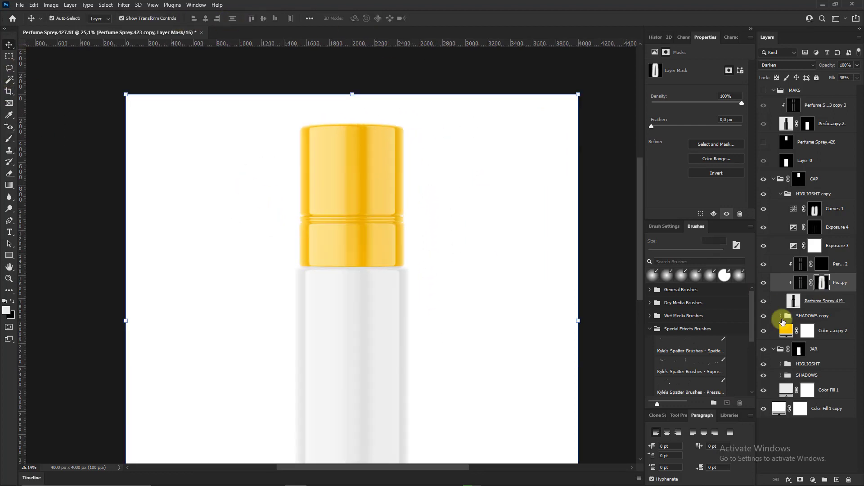
Change the cap fill to white ffffff and adjust the cap's Curves 1 mask
{"action": "double_click", "coordinate": [786, 330]}
{"action": "type", "text": "ffffff"}
{"action": "key", "text": "Return"}
{"action": "scroll", "coordinate": [585, 180], "scroll_direction": "down", "scroll_amount": 4}
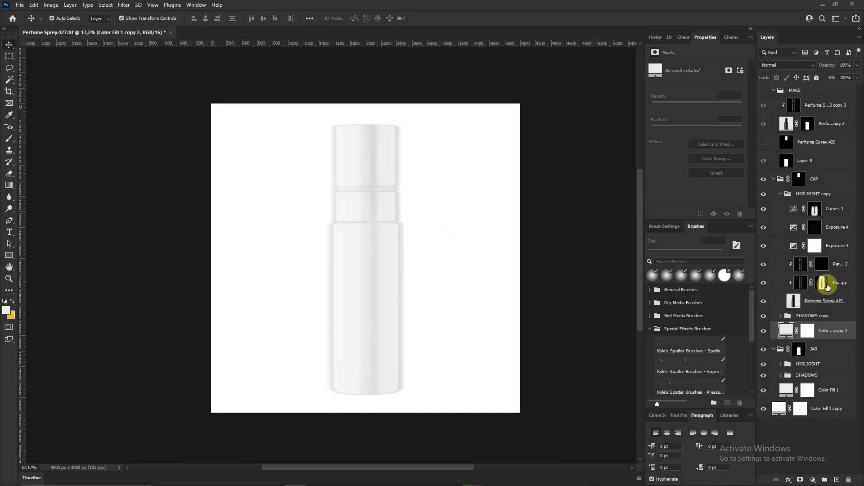
{"action": "left_click", "coordinate": [814, 208]}
{"action": "left_click", "coordinate": [822, 282], "text": "ctrl"}
{"action": "key", "text": "ctrl+d"}
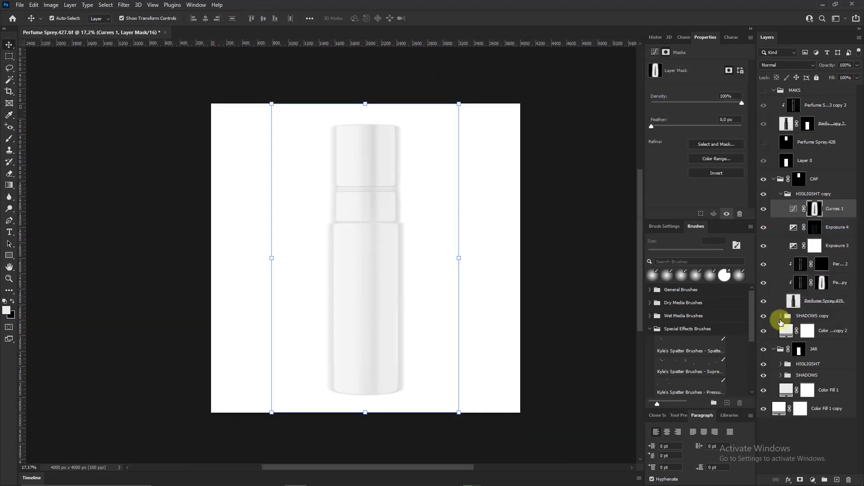
Load the 423 shadow layer's pixels as a selection from the SHADOWS copy group
{"action": "left_click", "coordinate": [781, 316]}
{"action": "right_click", "coordinate": [800, 368]}
{"action": "left_click", "coordinate": [791, 399]}
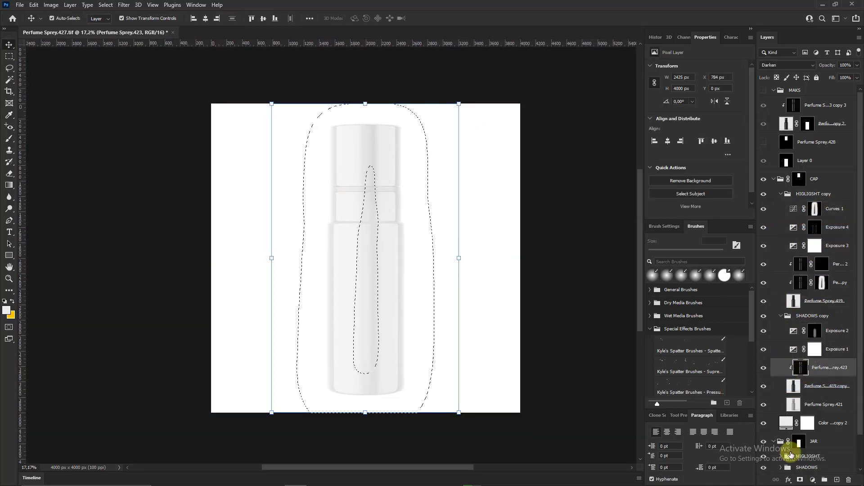
{"action": "left_click", "coordinate": [782, 317]}
{"action": "left_click", "coordinate": [781, 194]}
Set both the cap fill and Color Fill 1 to yellow ffc000
{"action": "double_click", "coordinate": [787, 219]}
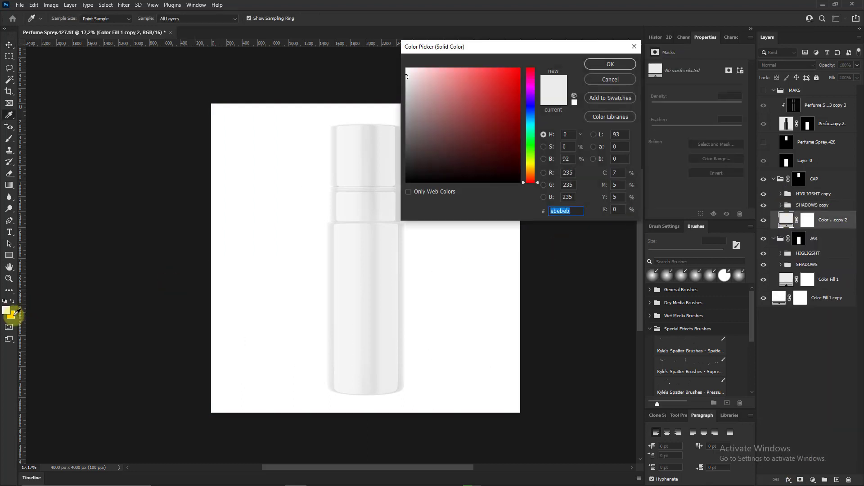
{"action": "left_click", "coordinate": [13, 314]}
{"action": "left_click", "coordinate": [610, 64]}
{"action": "double_click", "coordinate": [786, 279]}
{"action": "left_click", "coordinate": [13, 314]}
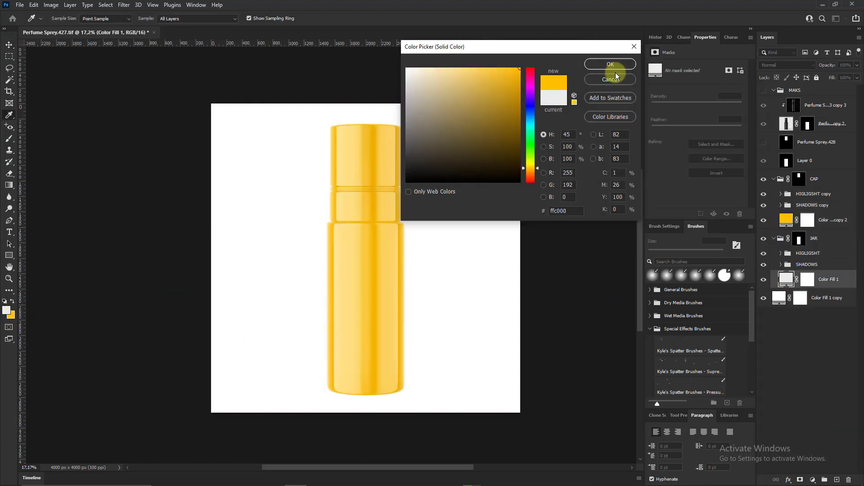
{"action": "left_click", "coordinate": [615, 71]}
{"action": "scroll", "coordinate": [419, 248], "scroll_direction": "up", "scroll_amount": 2}
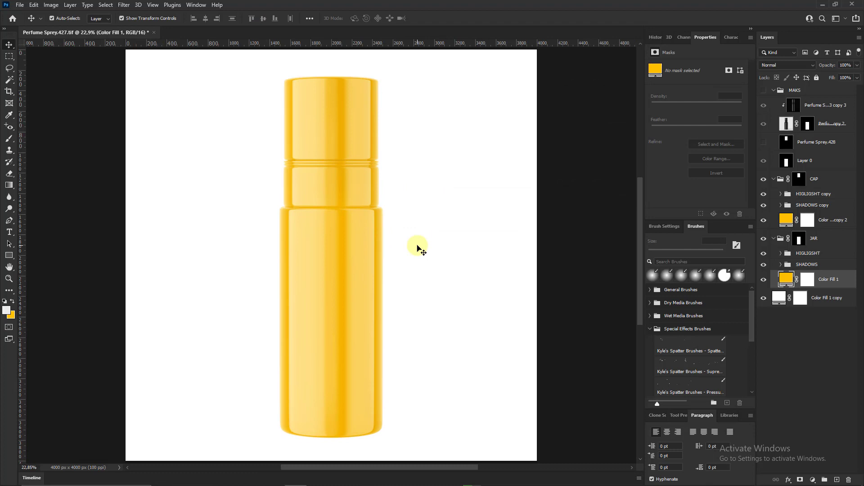
Create Group 1 masked to the cap outline and copy the cap's highlight, shadow and fill layers into it
{"action": "left_click", "coordinate": [774, 91]}
{"action": "left_click", "coordinate": [799, 105]}
{"action": "left_click", "coordinate": [825, 480]}
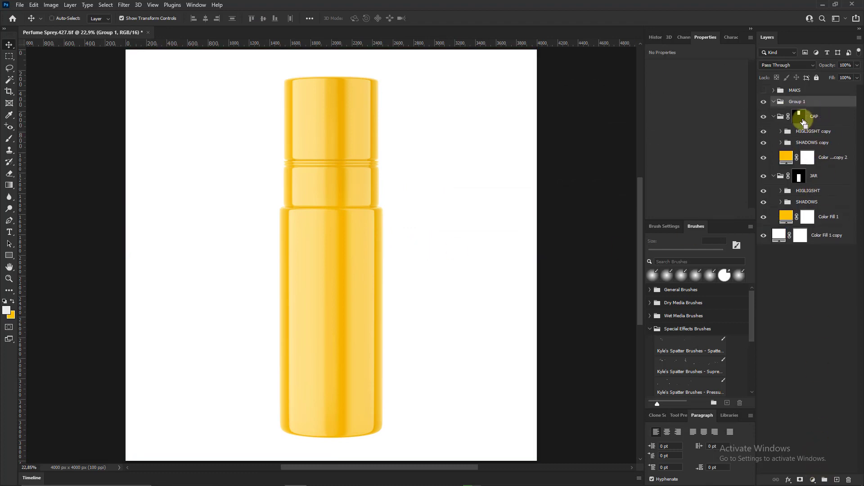
{"action": "left_click", "coordinate": [799, 116], "text": "ctrl"}
{"action": "left_click", "coordinate": [800, 480]}
{"action": "left_click", "coordinate": [846, 175], "text": "shift"}
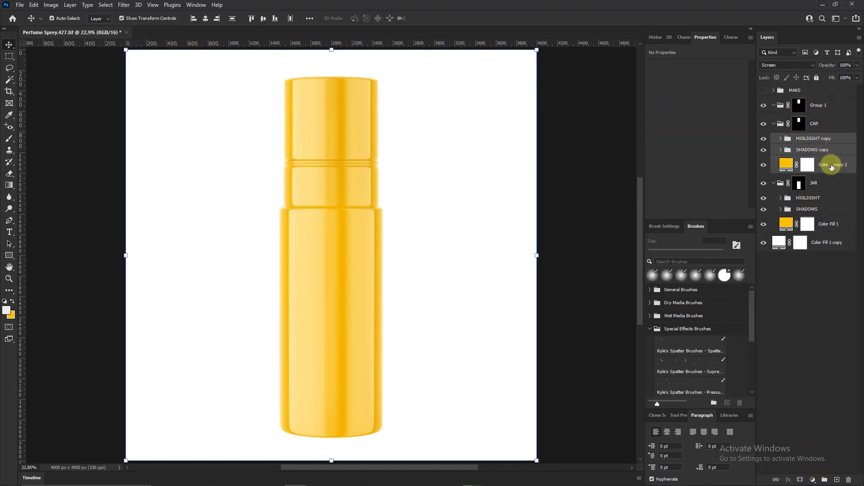
{"action": "left_click_drag", "start_coordinate": [846, 175], "coordinate": [828, 111]}
Expand SHADOWS copy 2 and place the Perfume Sprey.422 render from File Explorer
{"action": "scroll", "coordinate": [435, 220], "scroll_direction": "down", "scroll_amount": 2}
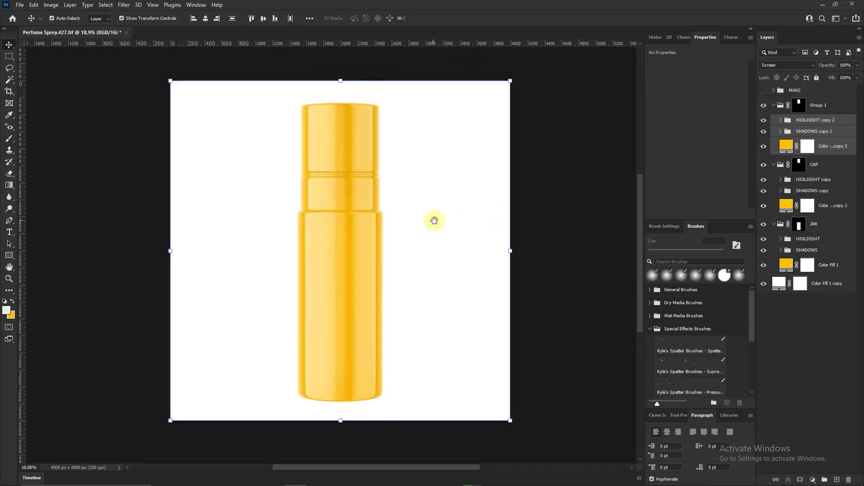
{"action": "left_click", "coordinate": [781, 131]}
{"action": "key", "text": "alt+Tab"}
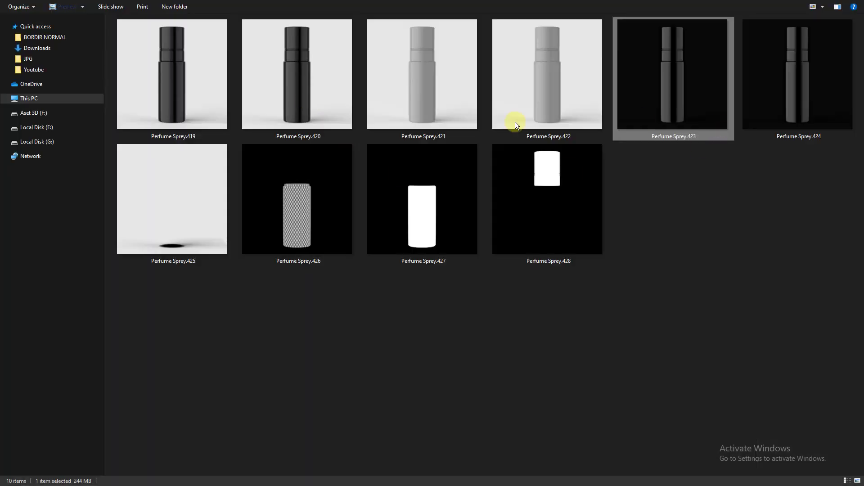
{"action": "key", "text": "alt+Tab"}
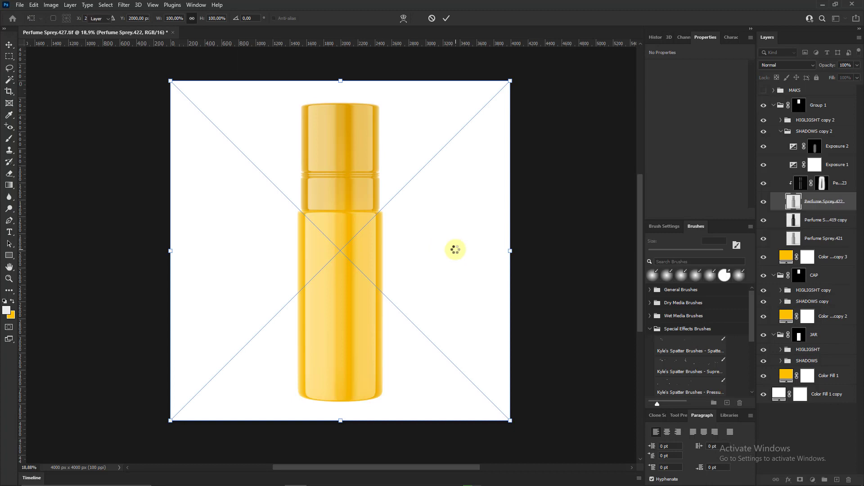
Replace the 419 copy and 421 layers with a rasterized, reblended Perfume Sprey.420
{"action": "key", "text": "Return"}
{"action": "key", "text": "Return"}
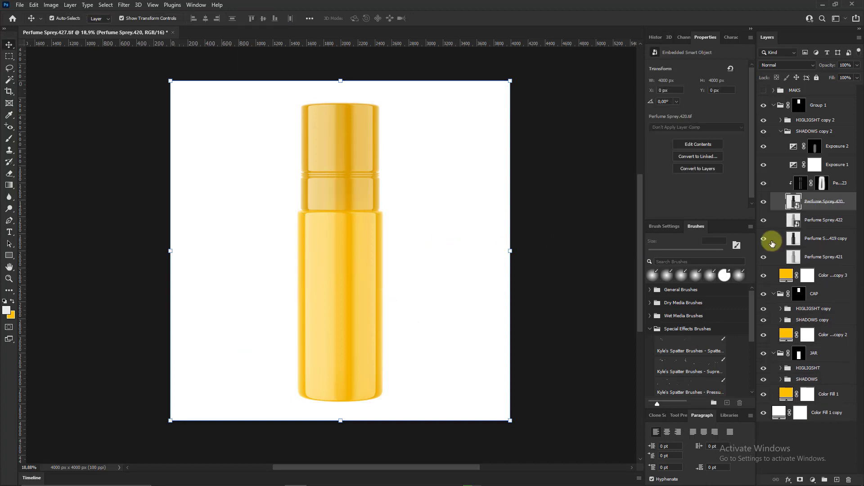
{"action": "left_click", "coordinate": [820, 246]}
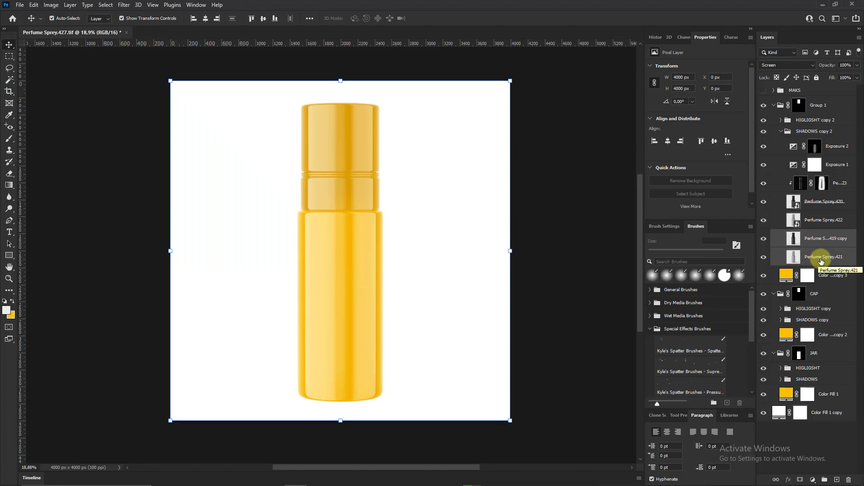
{"action": "key", "text": "Delete"}
{"action": "right_click", "coordinate": [820, 243]}
{"action": "left_click", "coordinate": [771, 263]}
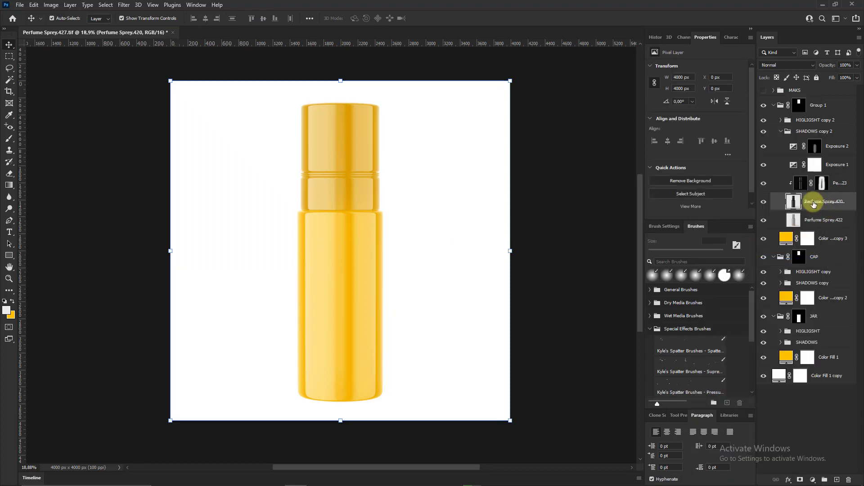
{"action": "left_click", "coordinate": [778, 65]}
{"action": "left_click", "coordinate": [770, 135]}
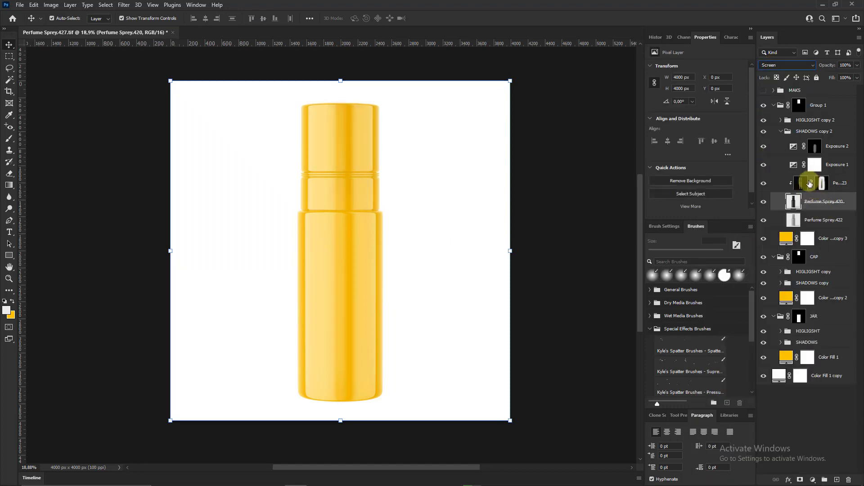
Place the Perfume Sprey.424 render from File Explorer above the 423 shadow layer
{"action": "left_click", "coordinate": [793, 182]}
{"action": "key", "text": "alt+Tab"}
{"action": "left_click_drag", "start_coordinate": [797, 94], "coordinate": [739, 189]}
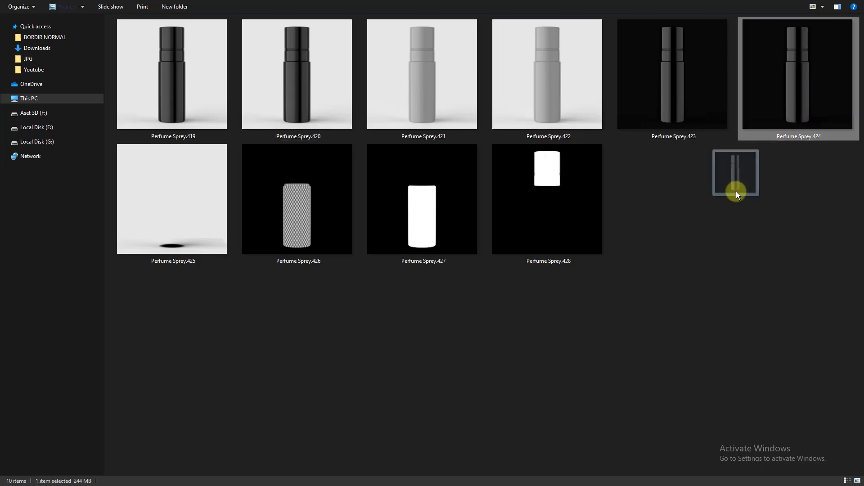
{"action": "key", "text": "alt+Tab"}
{"action": "key", "text": "Return"}
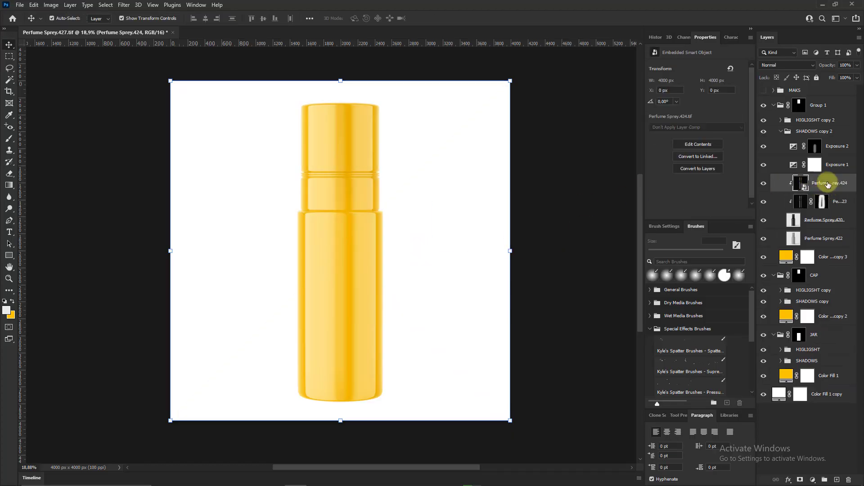
Rasterize Perfume Sprey.424, mask it to the bottle, set it to Screen, and delete layer 423
{"action": "right_click", "coordinate": [828, 182]}
{"action": "left_click", "coordinate": [730, 266]}
{"action": "left_click", "coordinate": [822, 201], "text": "ctrl"}
{"action": "left_click", "coordinate": [800, 480]}
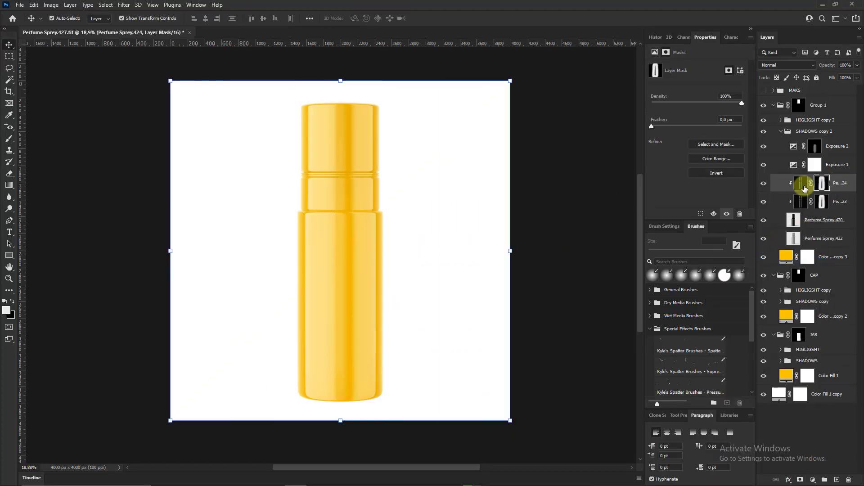
{"action": "left_click", "coordinate": [801, 183]}
{"action": "left_click", "coordinate": [781, 63]}
{"action": "left_click", "coordinate": [774, 121]}
{"action": "left_click", "coordinate": [842, 202]}
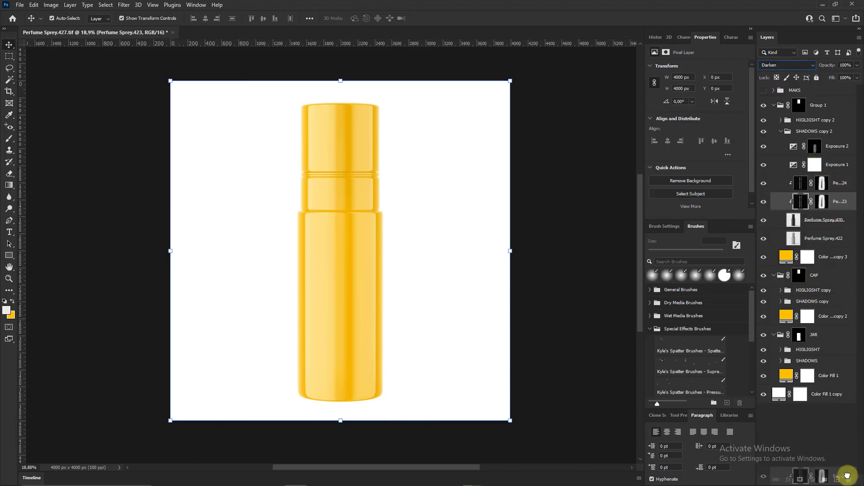
{"action": "key", "text": "Delete"}
Copy Perfume Sprey.420 into HIGLIGSHT copy 2 at Normal and delete Perfume Sprey.419
{"action": "left_click", "coordinate": [822, 188]}
{"action": "left_click", "coordinate": [781, 120]}
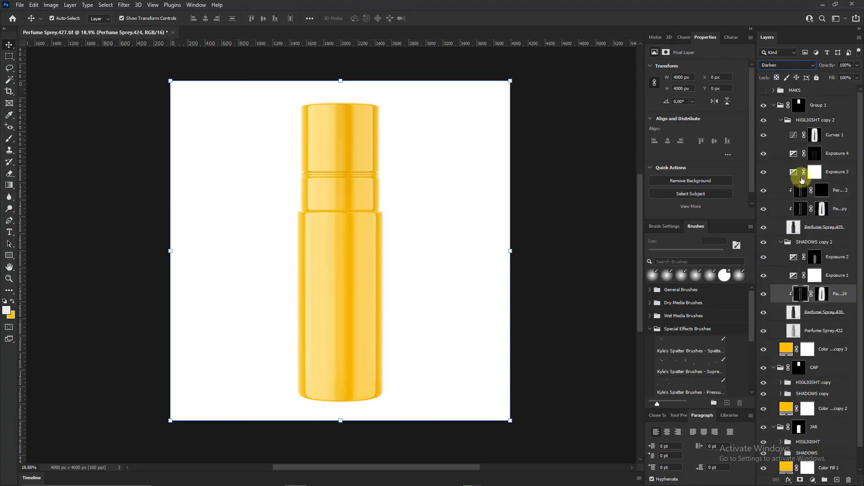
{"action": "left_click_drag", "start_coordinate": [797, 331], "coordinate": [766, 238]}
{"action": "left_click", "coordinate": [769, 68]}
{"action": "left_click", "coordinate": [772, 72]}
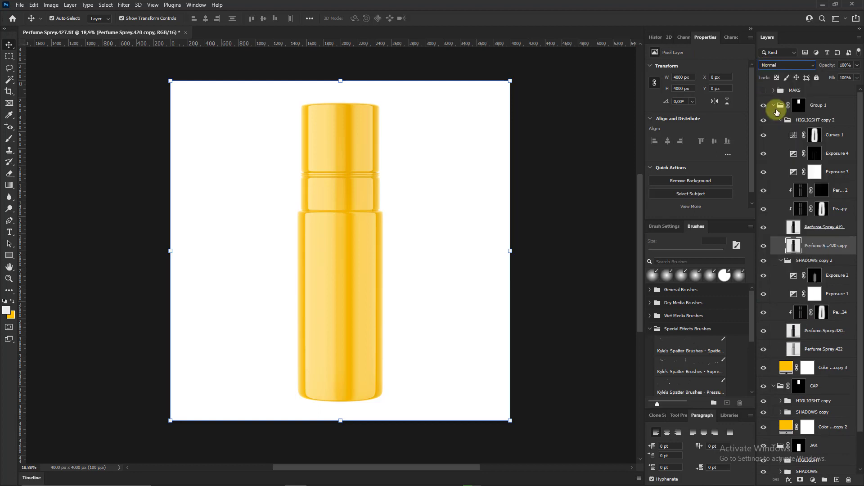
{"action": "left_click_drag", "start_coordinate": [824, 227], "coordinate": [849, 480]}
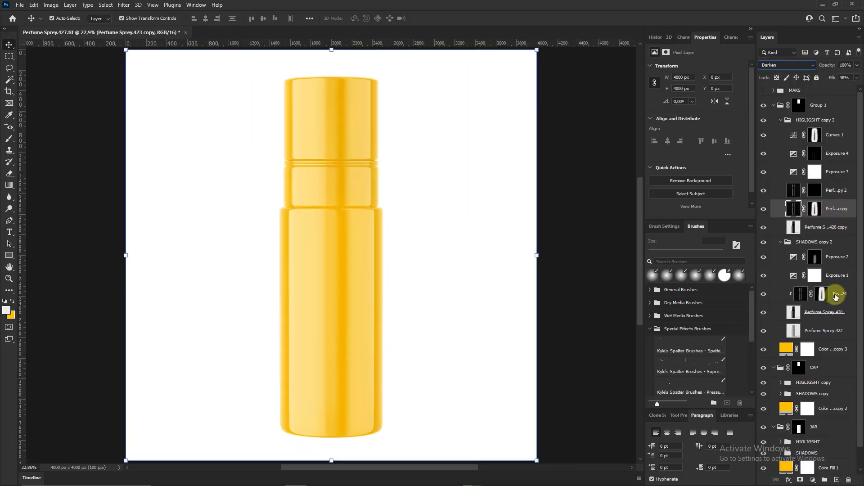
Set Perfume Sprey.424's fill to 38%, remove the extra duplicate, and collapse the highlight group
{"action": "left_click_drag", "start_coordinate": [833, 293], "coordinate": [845, 201]}
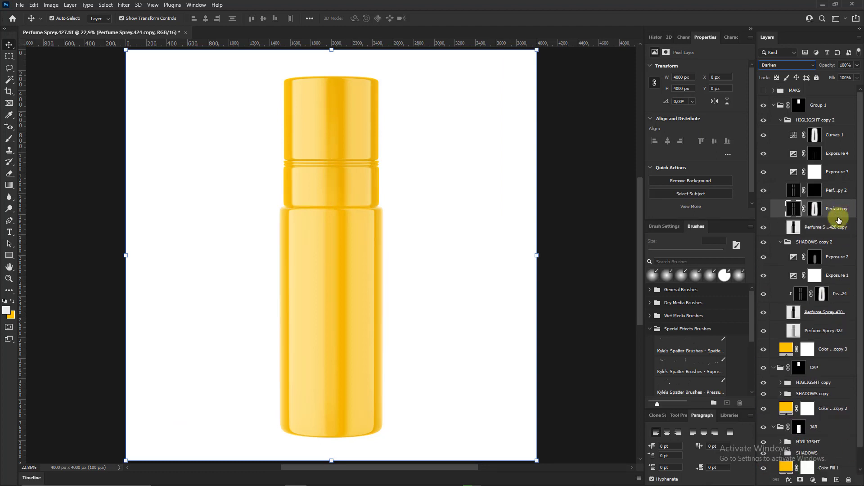
{"action": "left_click_drag", "start_coordinate": [860, 85], "coordinate": [853, 86]}
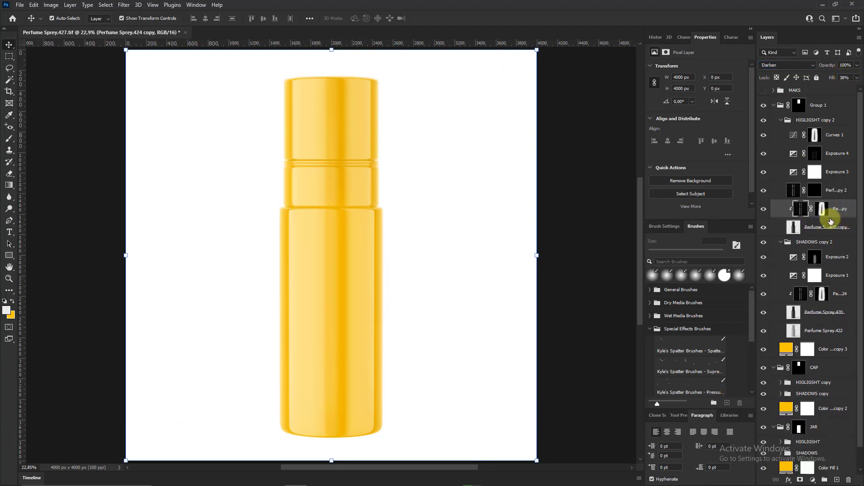
{"action": "left_click_drag", "start_coordinate": [830, 220], "coordinate": [844, 205]}
{"action": "right_click", "coordinate": [821, 209]}
{"action": "left_click", "coordinate": [756, 219]}
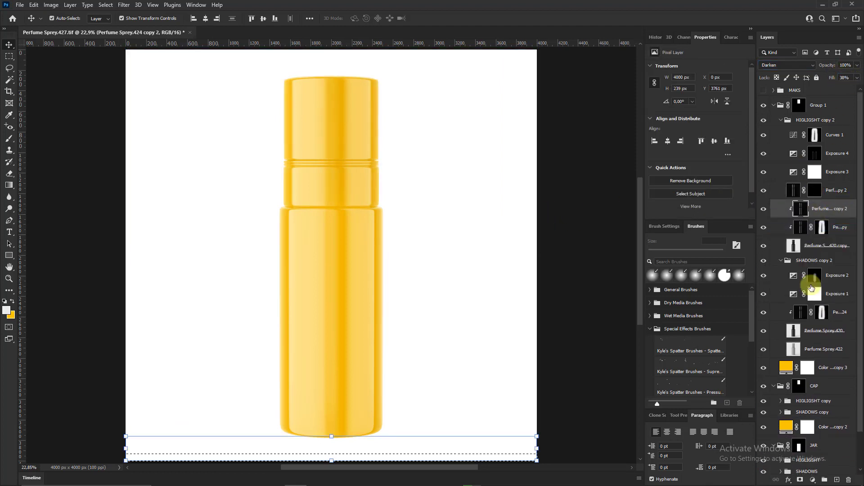
{"action": "left_click", "coordinate": [800, 480], "text": "alt"}
{"action": "key", "text": "Delete"}
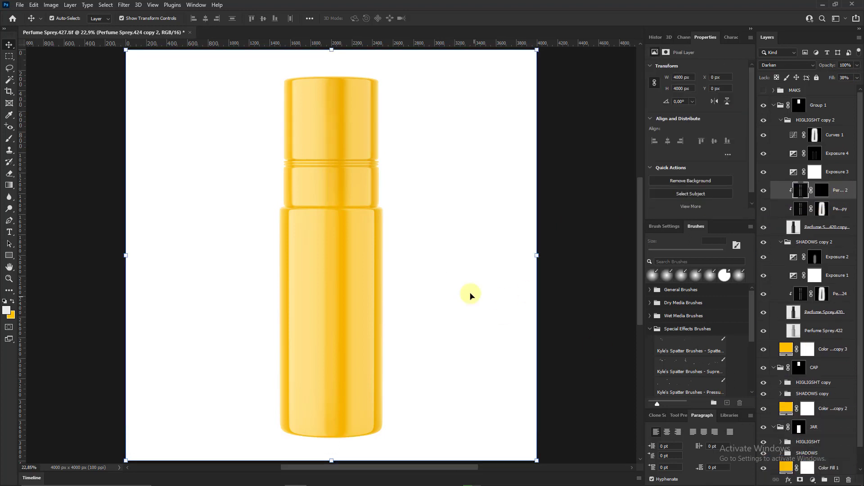
{"action": "scroll", "coordinate": [458, 276], "scroll_direction": "down", "scroll_amount": 2}
{"action": "left_click", "coordinate": [784, 127]}
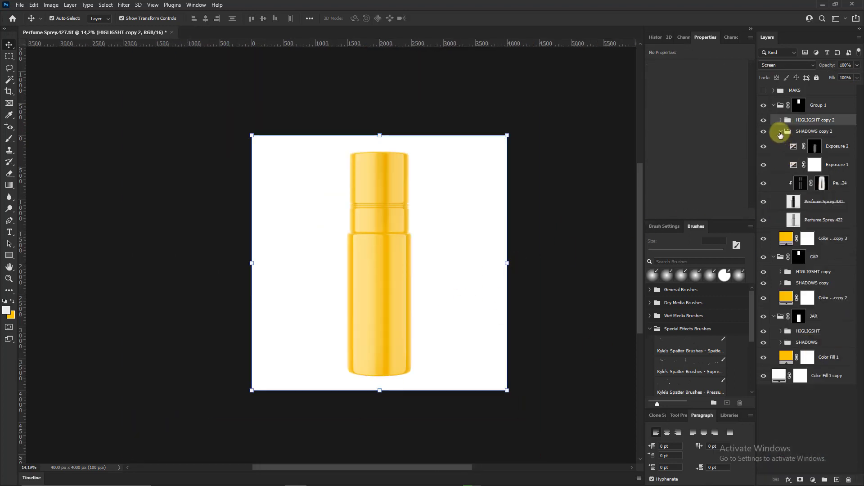
Collapse the shadow group and add a vertical guide at the canvas centre
{"action": "left_click", "coordinate": [563, 174]}
{"action": "key", "text": "ctrl+0"}
{"action": "left_click", "coordinate": [799, 105]}
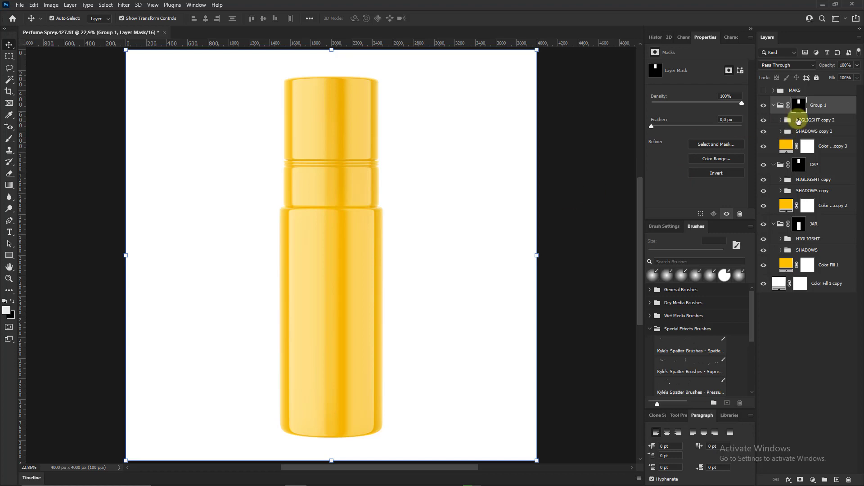
{"action": "left_click", "coordinate": [819, 120]}
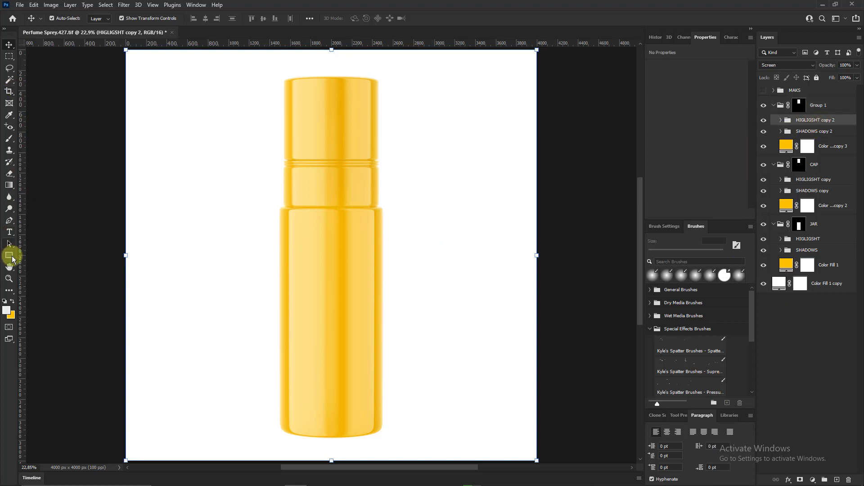
{"action": "left_click_drag", "start_coordinate": [20, 158], "coordinate": [332, 164]}
Add a black 000000 Solid Color fill layer above HIGLIGSHT copy 2
{"action": "left_click", "coordinate": [9, 257]}
{"action": "left_click", "coordinate": [812, 481]}
{"action": "left_click", "coordinate": [806, 318]}
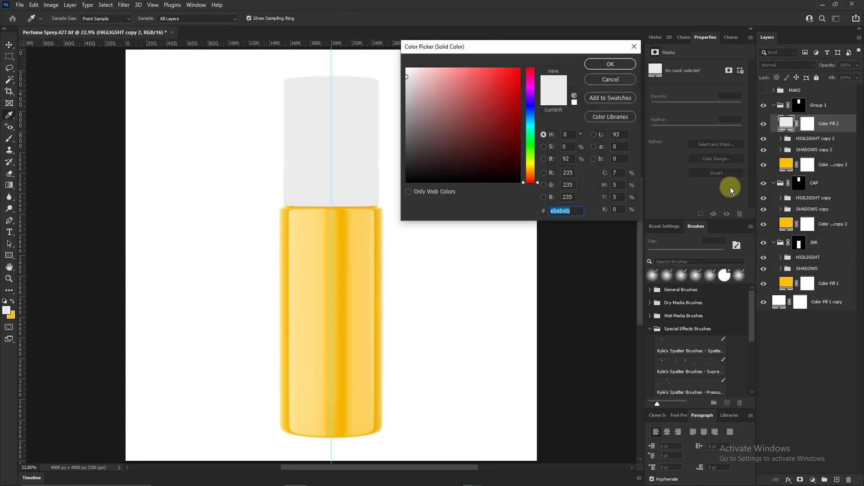
{"action": "type", "text": "000000"}
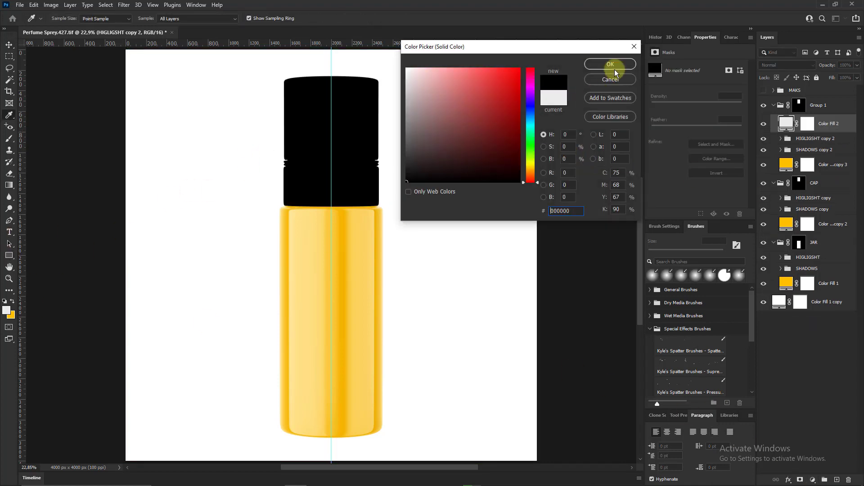
{"action": "left_click", "coordinate": [613, 65]}
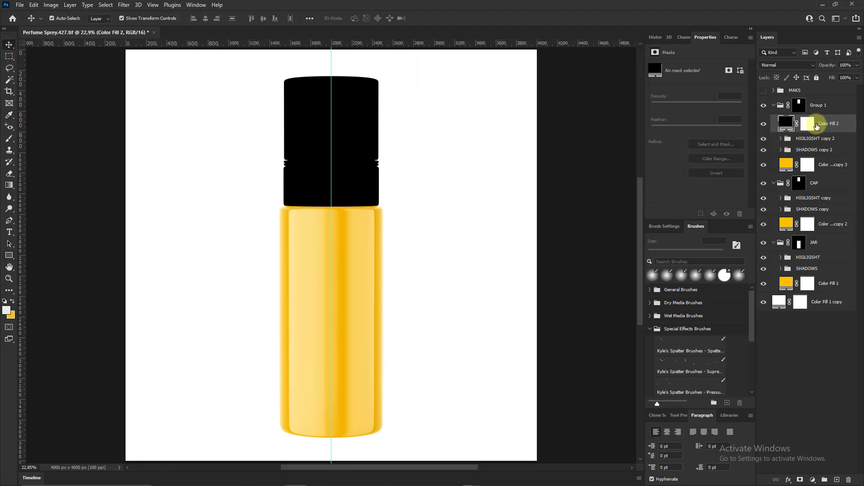
Rasterize the Color Fill 2 layer and move it above Group 1
{"action": "right_click", "coordinate": [810, 127]}
{"action": "left_click", "coordinate": [706, 229]}
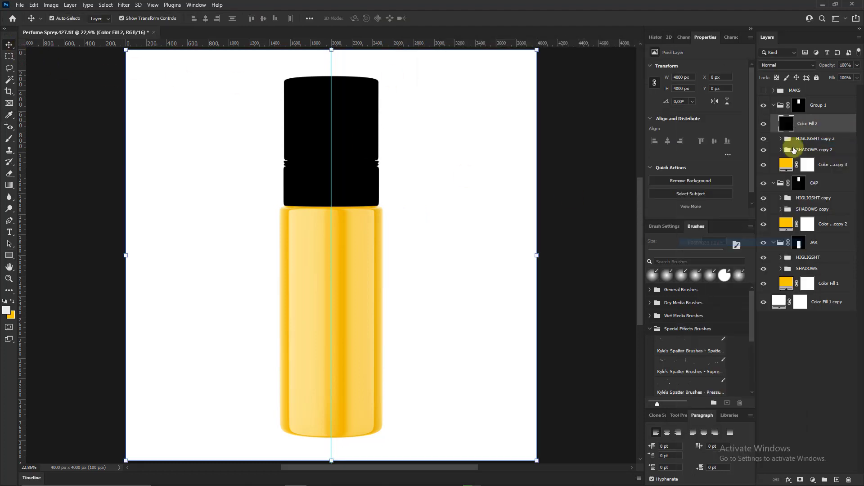
{"action": "left_click_drag", "start_coordinate": [805, 125], "coordinate": [812, 92]}
{"action": "scroll", "coordinate": [568, 208], "scroll_direction": "down", "scroll_amount": 2}
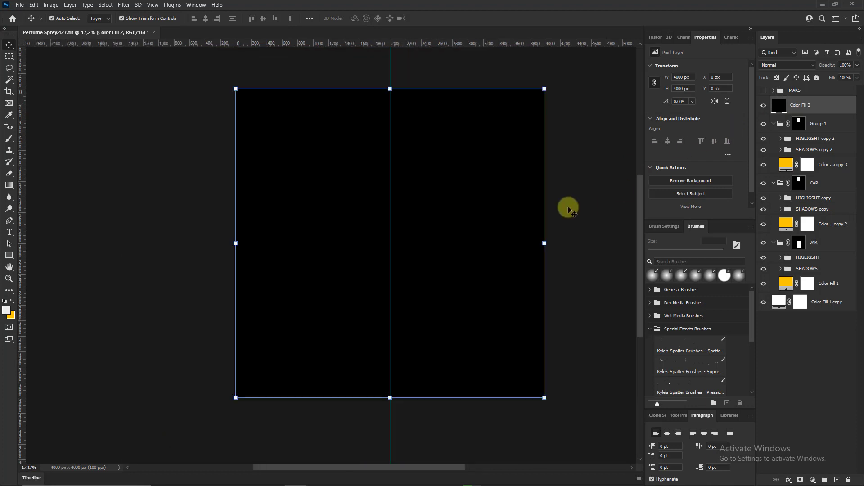
Pull the black layer's top down to the cap base and move it into the JAR group
{"action": "left_click_drag", "start_coordinate": [548, 242], "coordinate": [430, 243]}
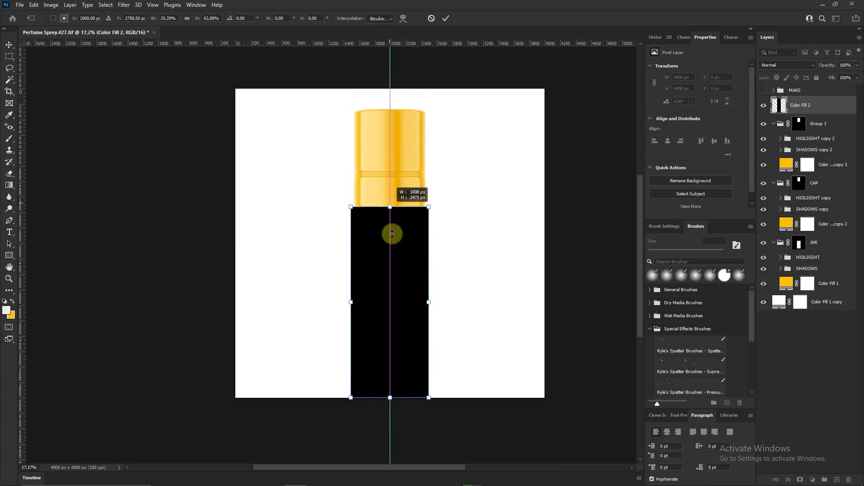
{"action": "left_click_drag", "start_coordinate": [390, 89], "coordinate": [390, 206]}
{"action": "left_click", "coordinate": [443, 16]}
{"action": "scroll", "coordinate": [414, 238], "scroll_direction": "up", "scroll_amount": 2}
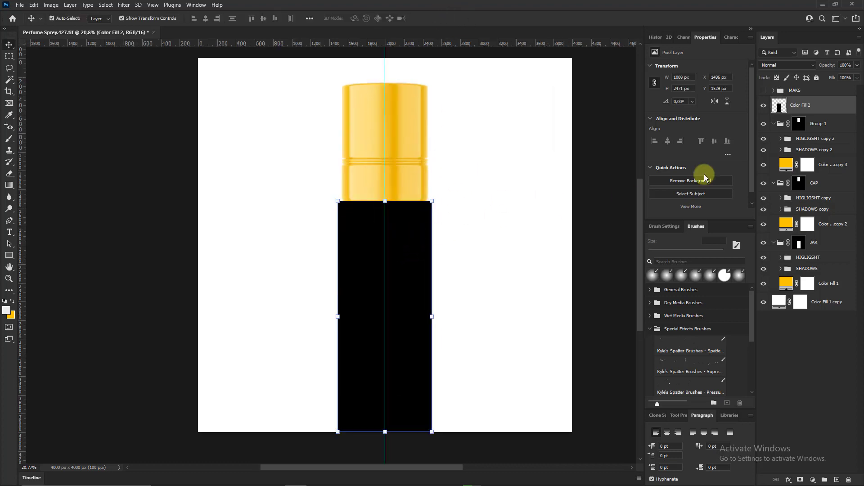
{"action": "left_click_drag", "start_coordinate": [800, 105], "coordinate": [806, 242]}
Add guides at the black body's left and right edges
{"action": "scroll", "coordinate": [403, 293], "scroll_direction": "up", "scroll_amount": 2}
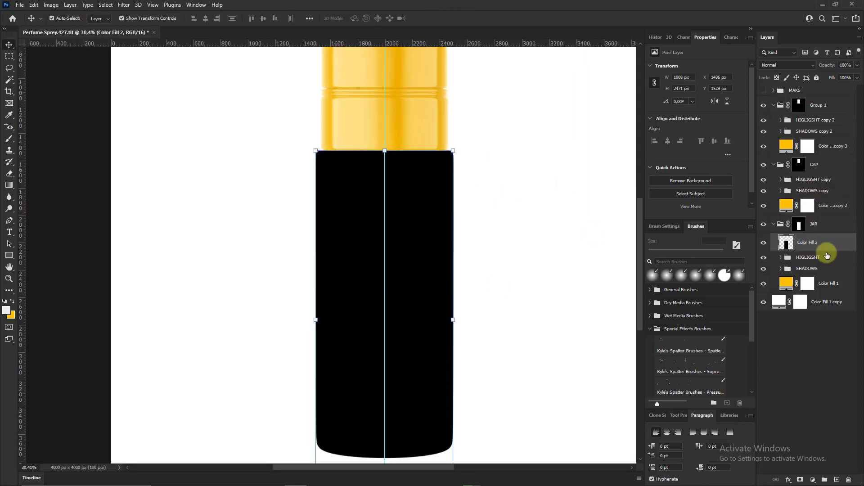
{"action": "scroll", "coordinate": [469, 301], "scroll_direction": "down", "scroll_amount": 3}
{"action": "scroll", "coordinate": [464, 297], "scroll_direction": "up", "scroll_amount": 1}
{"action": "left_click", "coordinate": [804, 243]}
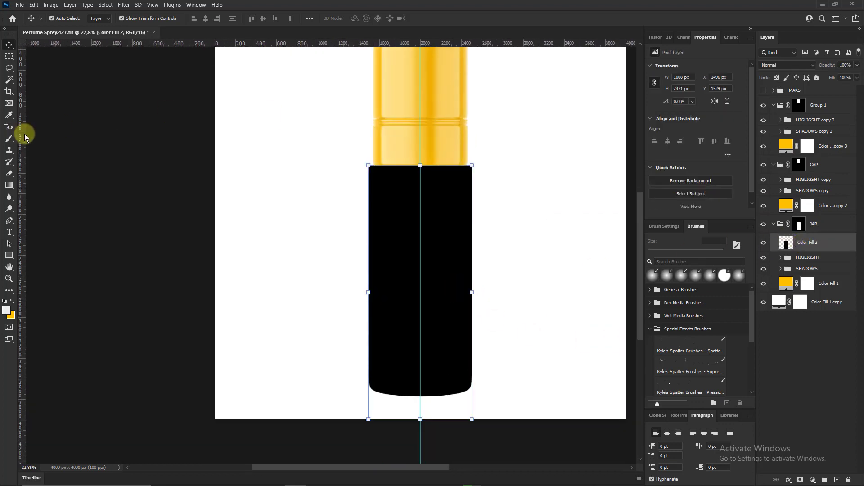
{"action": "left_click_drag", "start_coordinate": [25, 136], "coordinate": [368, 169]}
{"action": "left_click_drag", "start_coordinate": [25, 141], "coordinate": [472, 181]}
{"action": "left_click", "coordinate": [9, 255]}
Draw a black Rectangle 1 over the bottle body and move it to the top of the layers
{"action": "mouse_move", "coordinate": [361, 167]}
{"action": "left_mouse_down"}
{"action": "mouse_move", "coordinate": [465, 395]}
{"action": "mouse_move", "coordinate": [465, 385]}
{"action": "left_mouse_up"}
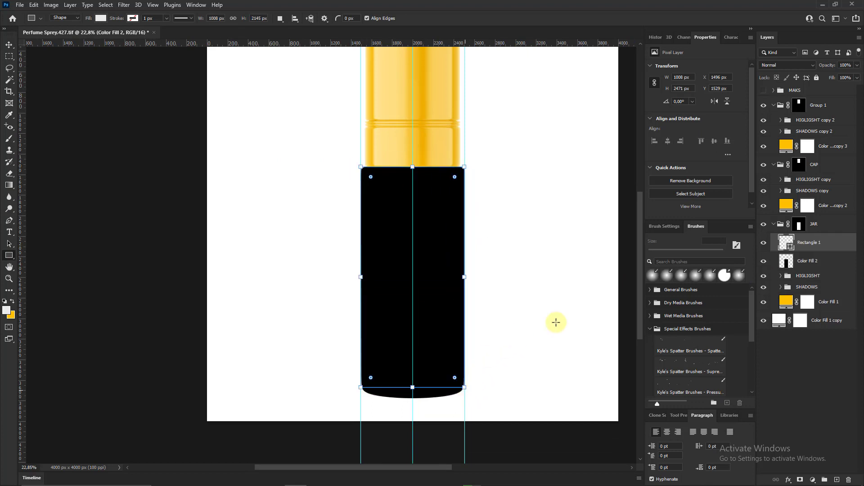
{"action": "double_click", "coordinate": [787, 243]}
{"action": "left_click", "coordinate": [600, 64]}
{"action": "key", "text": "v"}
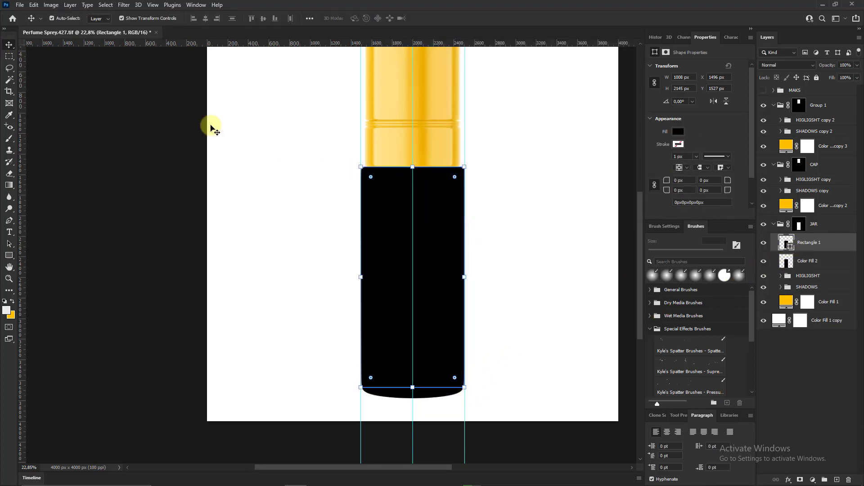
{"action": "left_click_drag", "start_coordinate": [808, 243], "coordinate": [810, 96]}
{"action": "left_click", "coordinate": [816, 263]}
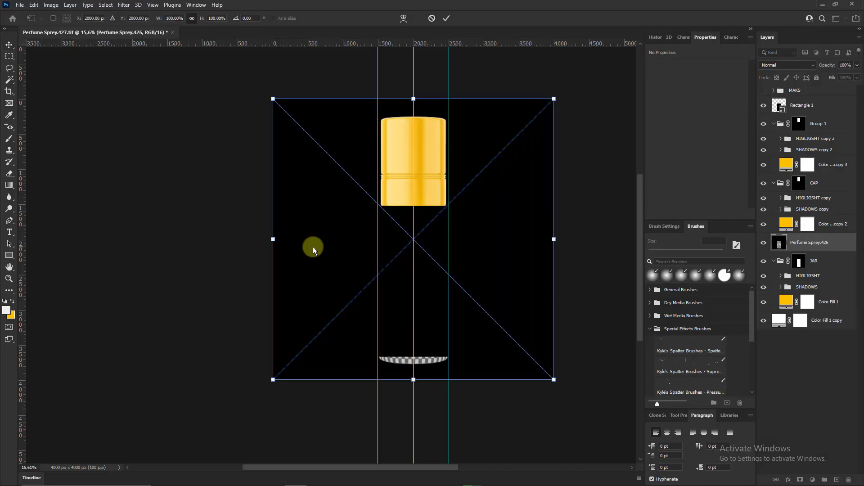
Commit the Perfume Sprey.426 placement, move it below Rectangle 1, and rasterize it
{"action": "key", "text": "Return"}
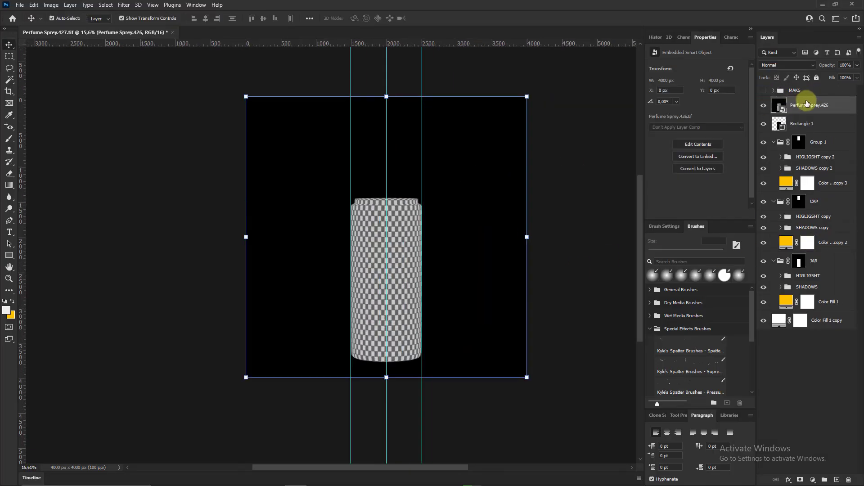
{"action": "left_click_drag", "start_coordinate": [809, 107], "coordinate": [805, 128]}
{"action": "right_click", "coordinate": [798, 124]}
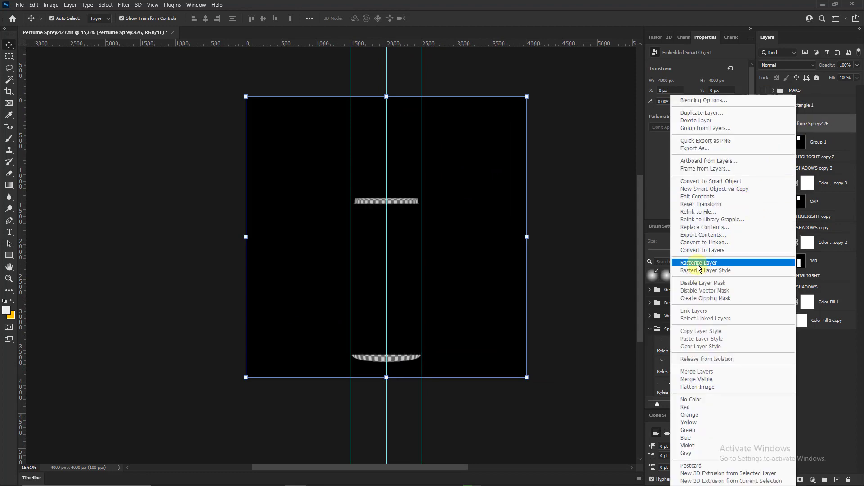
{"action": "left_click", "coordinate": [703, 263]}
Set Rectangle 1's fill to 50%
{"action": "left_click", "coordinate": [801, 105]}
{"action": "left_click", "coordinate": [844, 77]}
{"action": "type", "text": "50"}
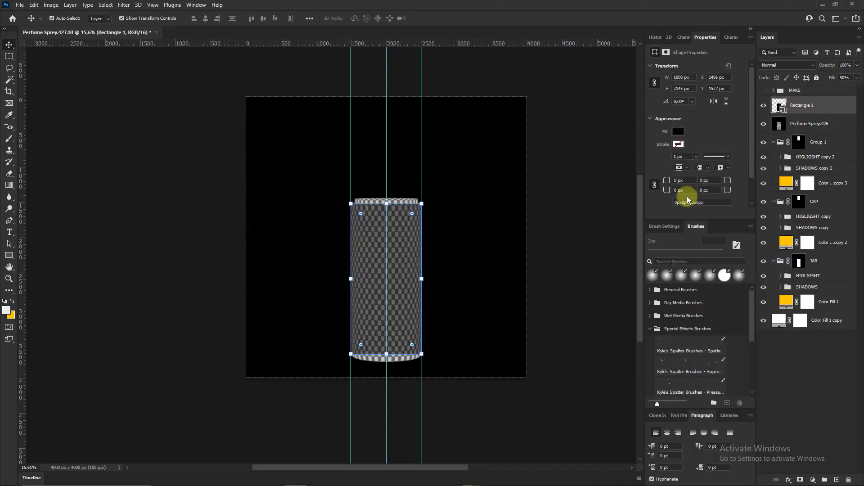
{"action": "scroll", "coordinate": [405, 338], "scroll_direction": "up", "scroll_amount": 3}
{"action": "scroll", "coordinate": [399, 169], "scroll_direction": "up", "scroll_amount": 2}
Widen Rectangle 1 to 150% width, keeping its height at 100%
{"action": "key", "text": "ctrl+t"}
{"action": "mouse_move", "coordinate": [396, 167]}
{"action": "left_mouse_down"}
{"action": "mouse_move", "coordinate": [405, 157]}
{"action": "mouse_move", "coordinate": [398, 156]}
{"action": "left_mouse_up"}
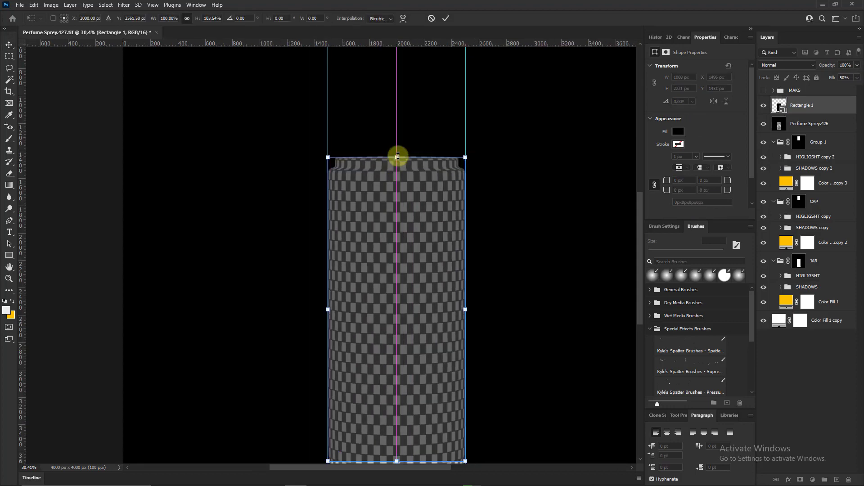
{"action": "scroll", "coordinate": [392, 404], "scroll_direction": "down", "scroll_amount": 2}
{"action": "scroll", "coordinate": [396, 400], "scroll_direction": "up", "scroll_amount": 1}
{"action": "left_click_drag", "start_coordinate": [395, 400], "coordinate": [396, 402]}
{"action": "scroll", "coordinate": [395, 400], "scroll_direction": "down", "scroll_amount": 2}
{"action": "scroll", "coordinate": [396, 400], "scroll_direction": "up", "scroll_amount": 1}
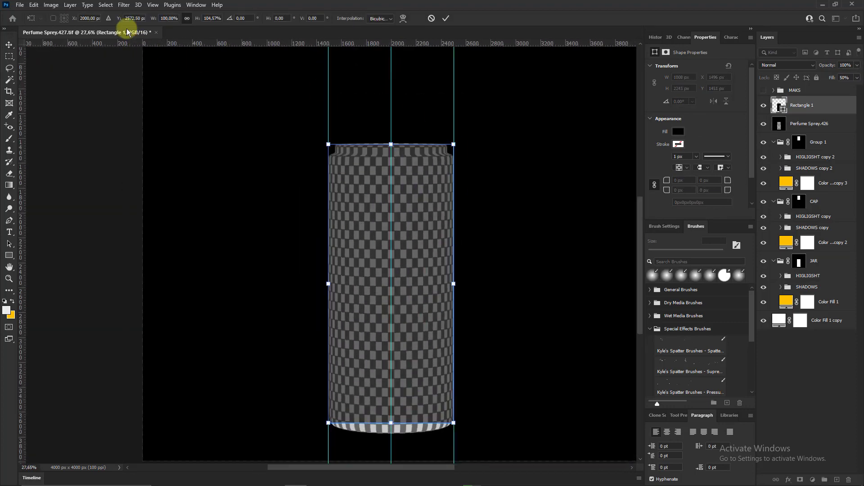
{"action": "key", "text": "ctrl+z"}
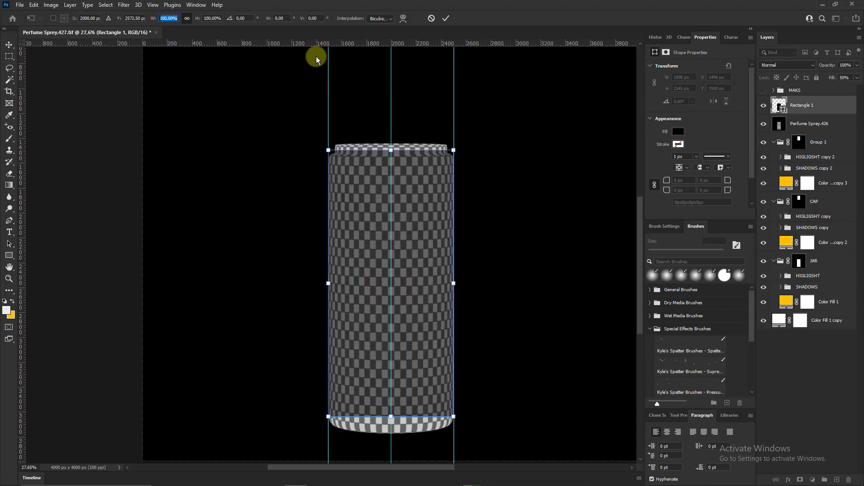
{"action": "type", "text": "150"}
{"action": "key", "text": "Return"}
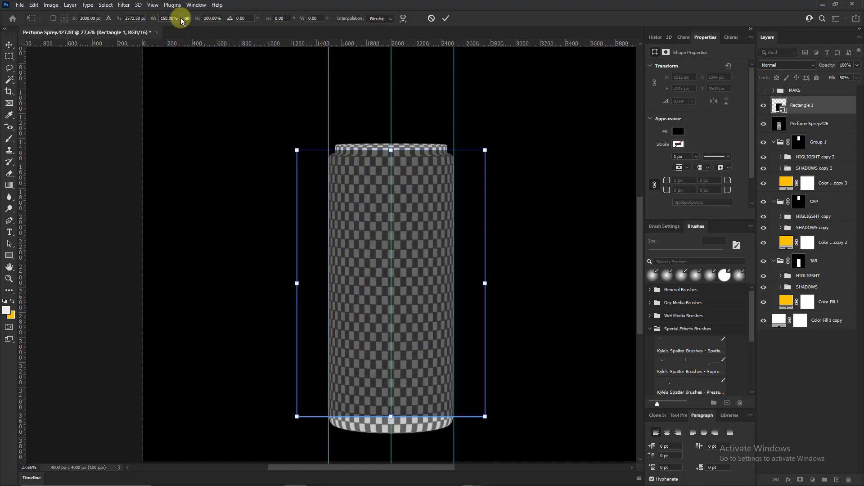
{"action": "scroll", "coordinate": [395, 151], "scroll_direction": "up", "scroll_amount": 5}
{"action": "key", "text": "Return"}
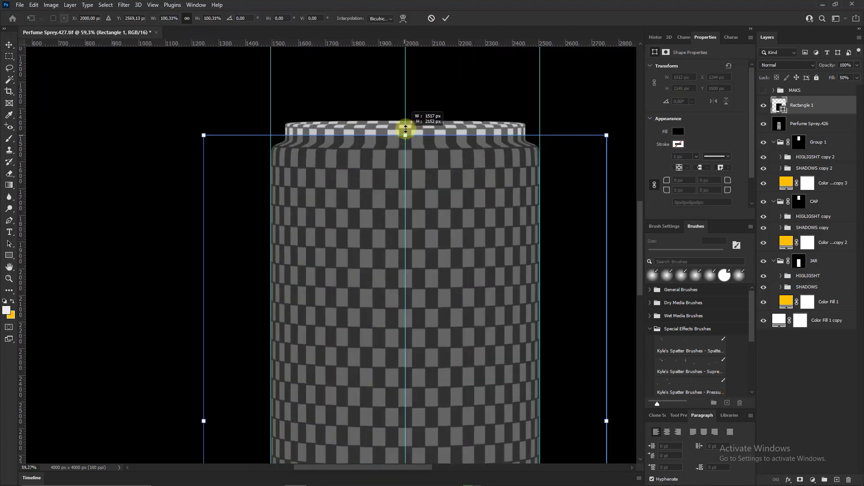
Raise Rectangle 1's top edge slightly to make it taller
{"action": "key", "text": "ctrl+t"}
{"action": "left_click_drag", "start_coordinate": [407, 130], "coordinate": [409, 118]}
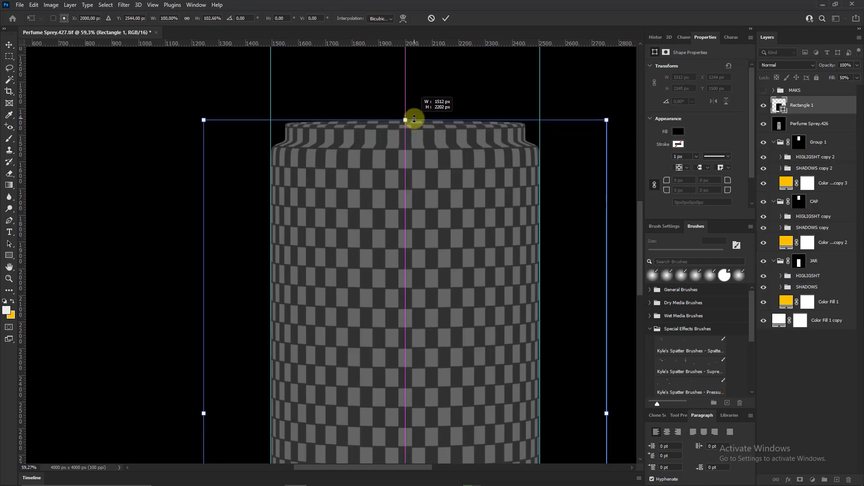
{"action": "key", "text": "Return"}
{"action": "scroll", "coordinate": [459, 188], "scroll_direction": "down", "scroll_amount": 5}
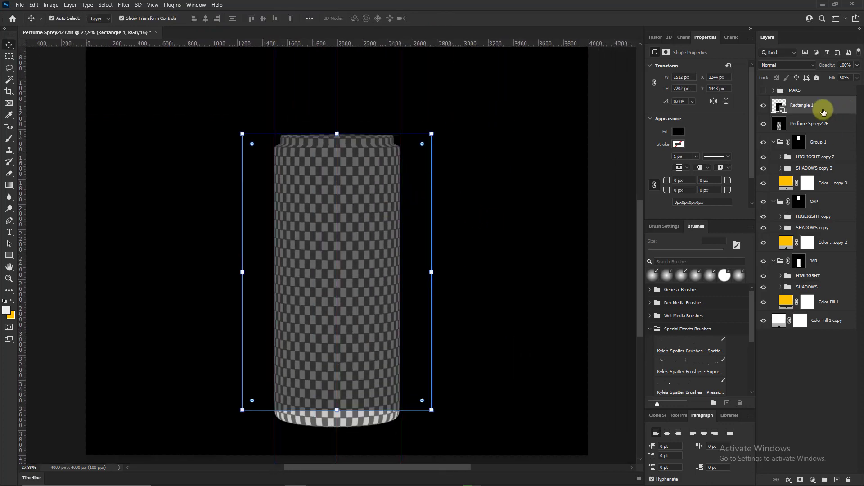
Convert Rectangle 1 to a smart object and draw a dark grey rectangle inside its contents
{"action": "right_click", "coordinate": [823, 113]}
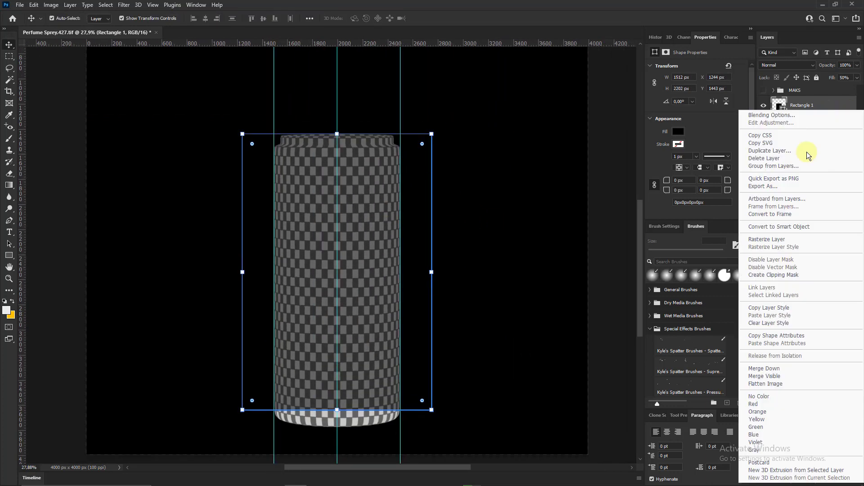
{"action": "left_click", "coordinate": [777, 227]}
{"action": "double_click", "coordinate": [781, 106]}
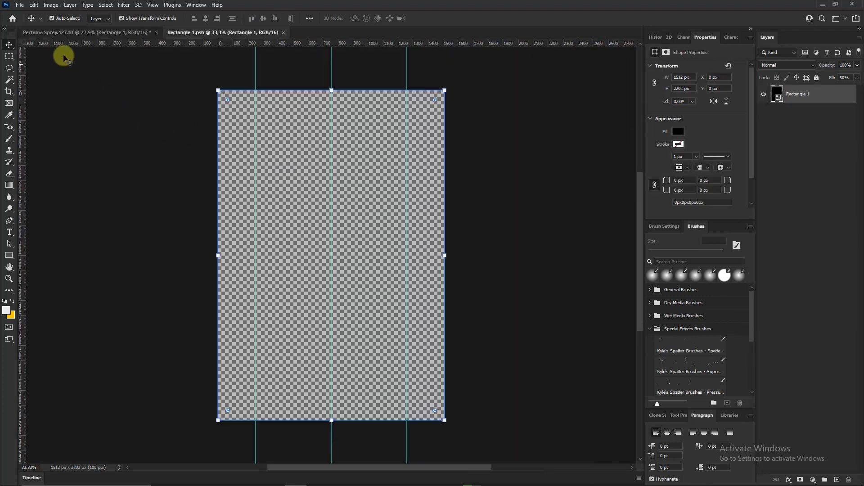
{"action": "key", "text": "u"}
{"action": "left_click_drag", "start_coordinate": [201, 211], "coordinate": [476, 325]}
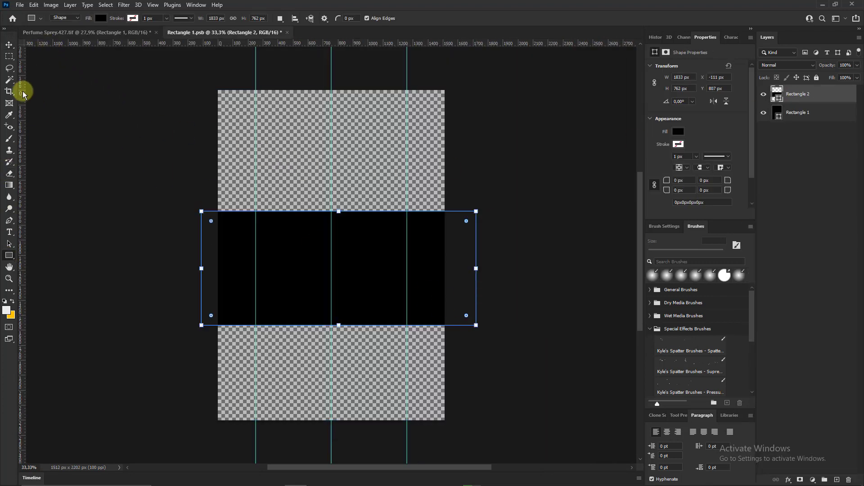
{"action": "double_click", "coordinate": [777, 94]}
{"action": "left_click", "coordinate": [426, 171]}
{"action": "left_click", "coordinate": [610, 64]}
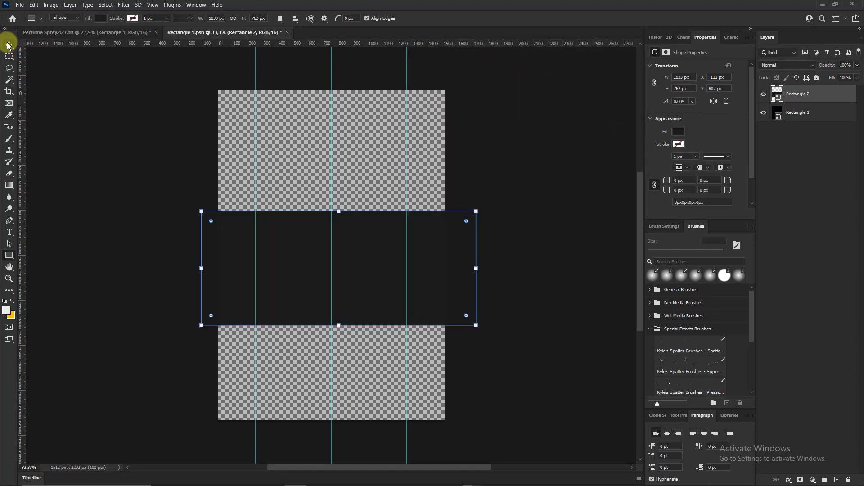
{"action": "left_click", "coordinate": [9, 45]}
{"action": "key", "text": "ctrl+s"}
Check the result in the Perfume Sprey document, then delete the old Rectangle 1 layer
{"action": "key", "text": "ctrl+Tab"}
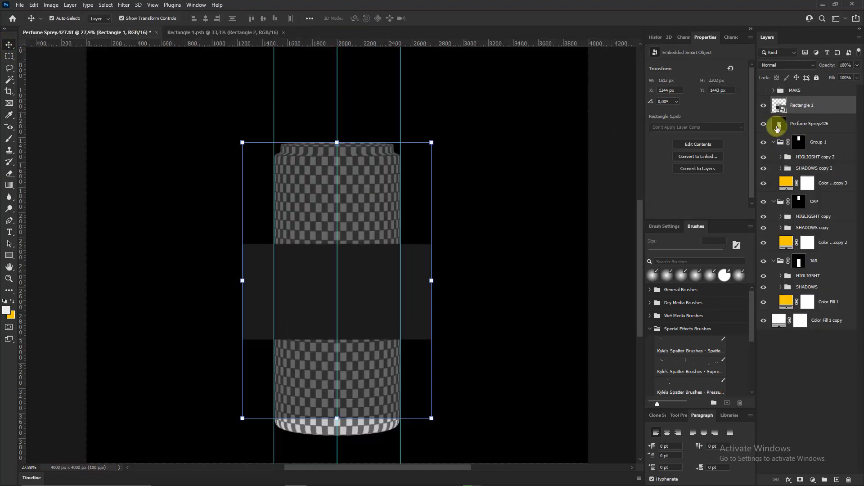
{"action": "key", "text": "ctrl+Tab"}
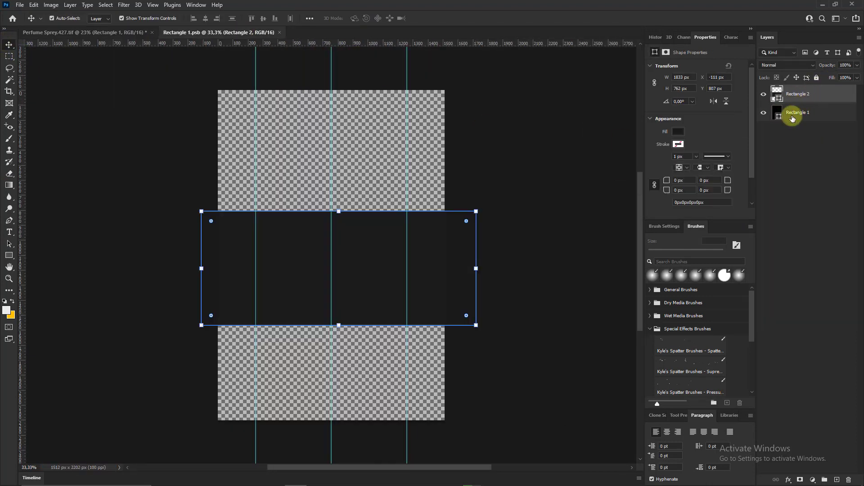
{"action": "left_click", "coordinate": [793, 114]}
{"action": "left_click_drag", "start_coordinate": [832, 77], "coordinate": [860, 83]}
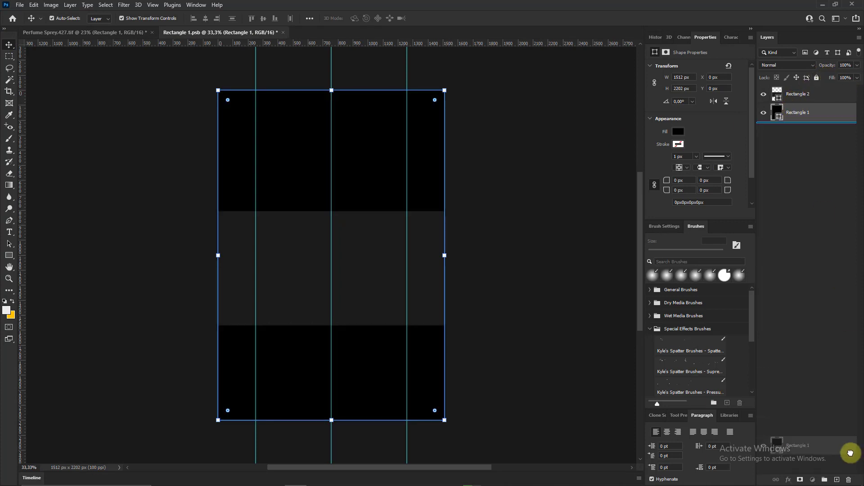
{"action": "left_click_drag", "start_coordinate": [791, 111], "coordinate": [849, 480]}
Stretch the dark grey rectangle to fill the whole canvas and save the smart object
{"action": "left_click_drag", "start_coordinate": [476, 269], "coordinate": [445, 268]}
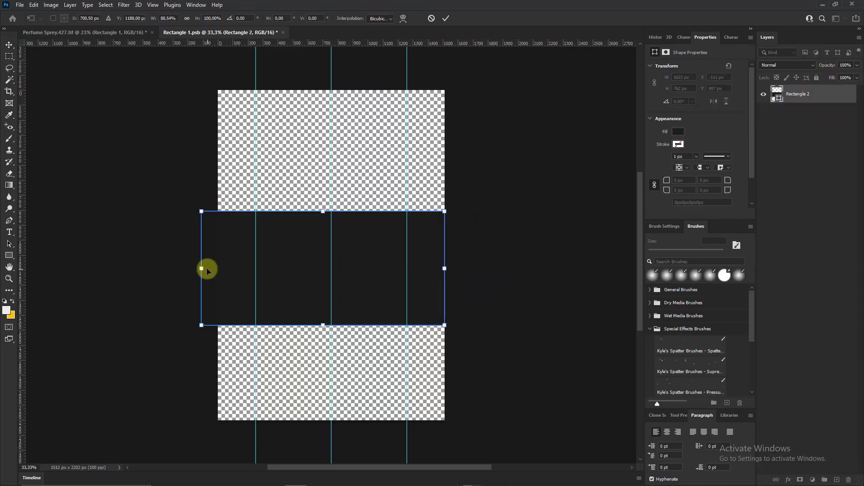
{"action": "left_click_drag", "start_coordinate": [207, 268], "coordinate": [217, 270]}
{"action": "key", "text": "Return"}
{"action": "key", "text": "ctrl+s"}
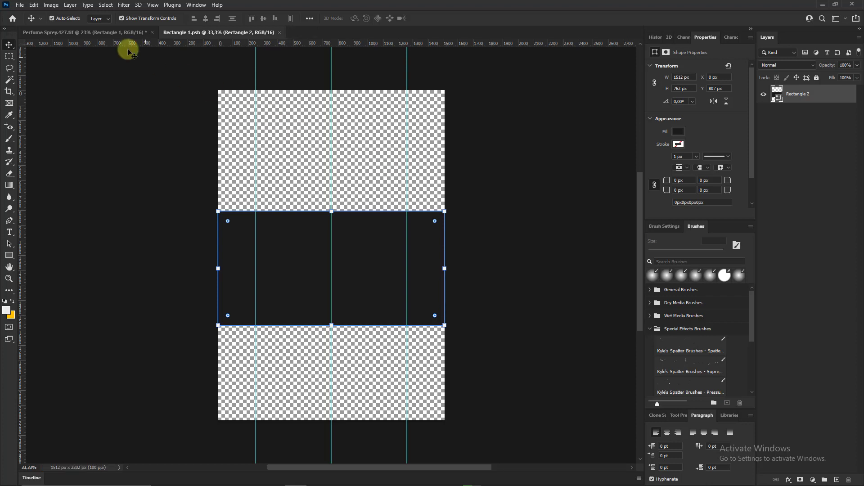
{"action": "left_click", "coordinate": [85, 32]}
{"action": "left_click_drag", "start_coordinate": [332, 211], "coordinate": [341, 90]}
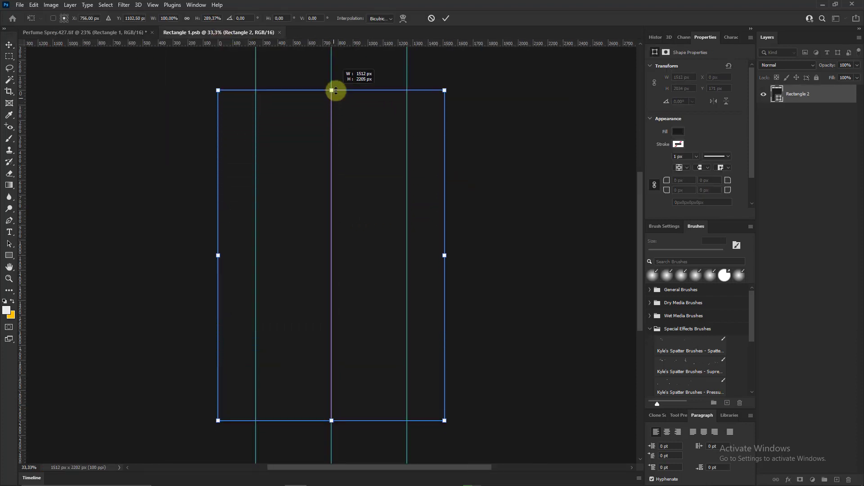
{"action": "key", "text": "Return"}
{"action": "left_click", "coordinate": [20, 4]}
{"action": "left_click", "coordinate": [67, 104]}
{"action": "key", "text": "ctrl+Tab"}
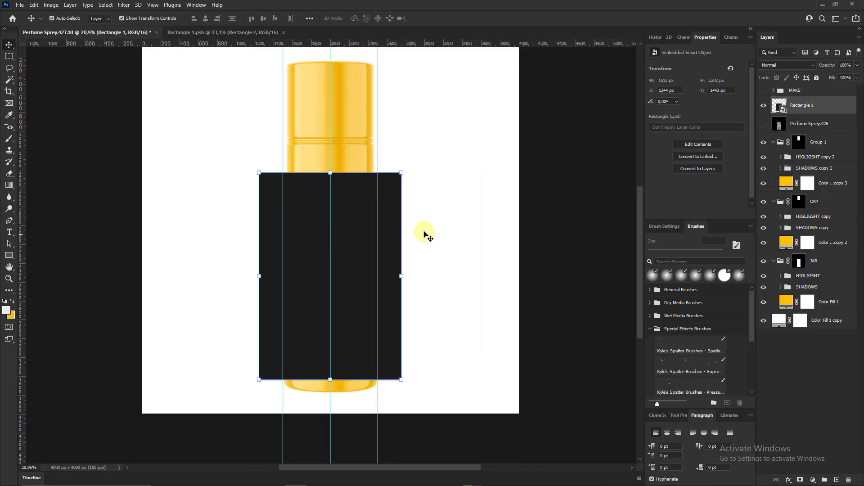
Show the Perfume Sprey.426 layer for reference and start warping the dark rectangle
{"action": "key", "text": "ctrl+t"}
{"action": "left_click", "coordinate": [401, 18]}
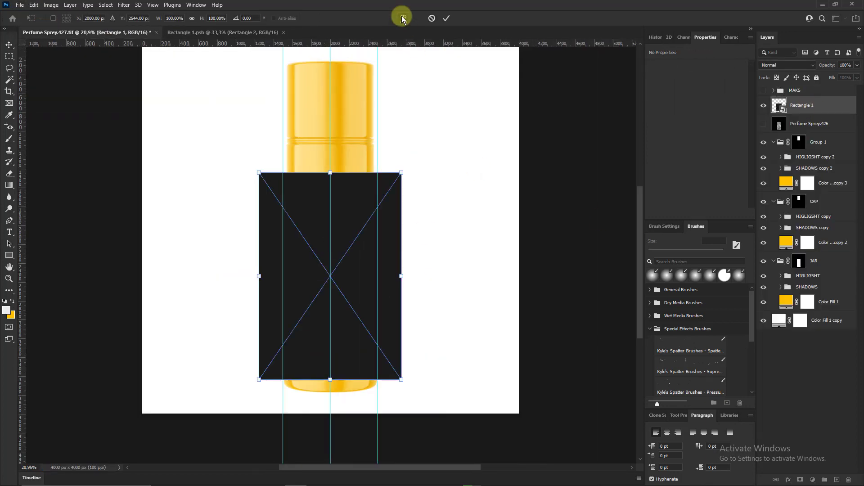
{"action": "scroll", "coordinate": [334, 212], "scroll_direction": "up", "scroll_amount": 2}
{"action": "left_click", "coordinate": [769, 125]}
{"action": "scroll", "coordinate": [133, 226], "scroll_direction": "up", "scroll_amount": 1}
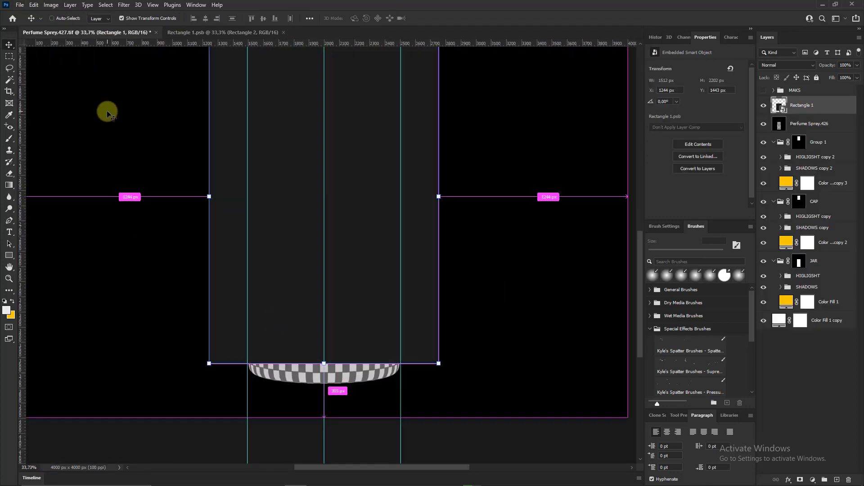
{"action": "key", "text": "Return"}
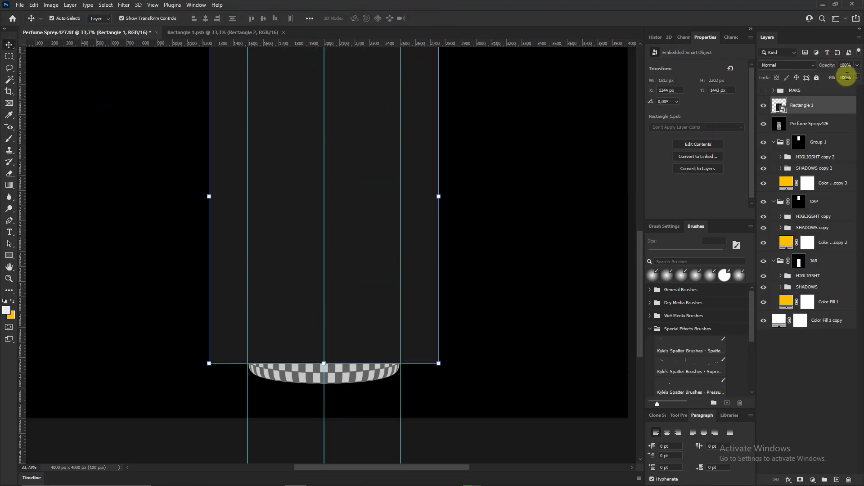
{"action": "scroll", "coordinate": [467, 270], "scroll_direction": "down", "scroll_amount": 1}
{"action": "key", "text": "ctrl+t"}
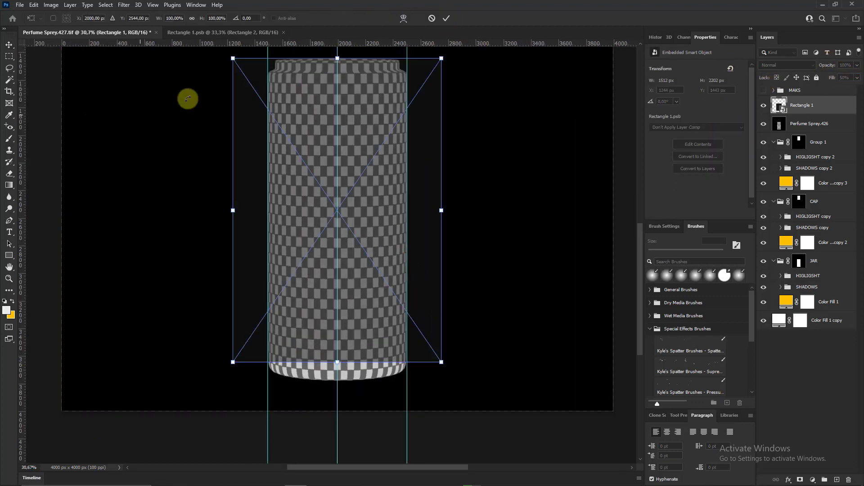
{"action": "scroll", "coordinate": [313, 371], "scroll_direction": "up", "scroll_amount": 1}
Curve the rectangle's bottom corners down to a guide below the jar base
{"action": "left_click_drag", "start_coordinate": [295, 363], "coordinate": [217, 406]}
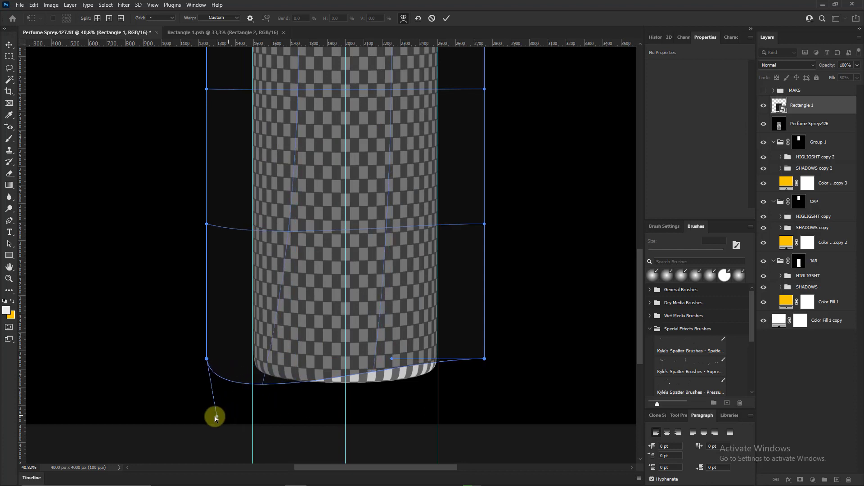
{"action": "left_click_drag", "start_coordinate": [390, 362], "coordinate": [543, 409]}
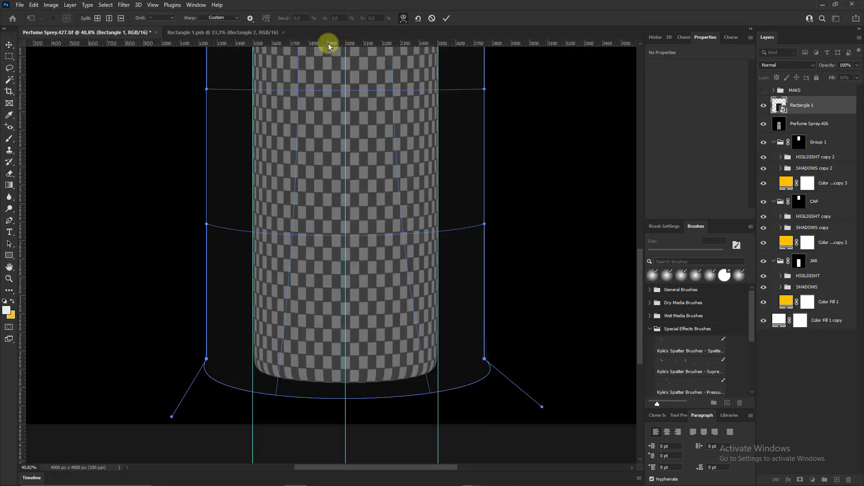
{"action": "left_click_drag", "start_coordinate": [332, 44], "coordinate": [332, 416]}
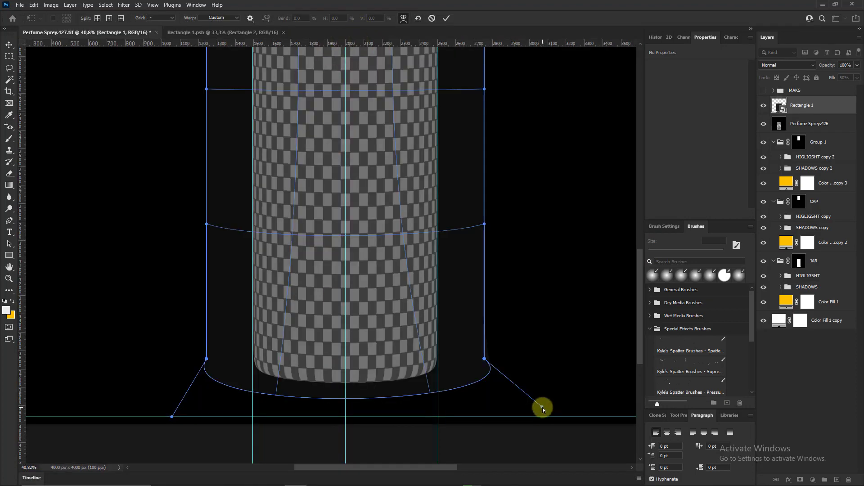
{"action": "left_click_drag", "start_coordinate": [543, 409], "coordinate": [544, 418]}
{"action": "scroll", "coordinate": [495, 271], "scroll_direction": "down", "scroll_amount": 2}
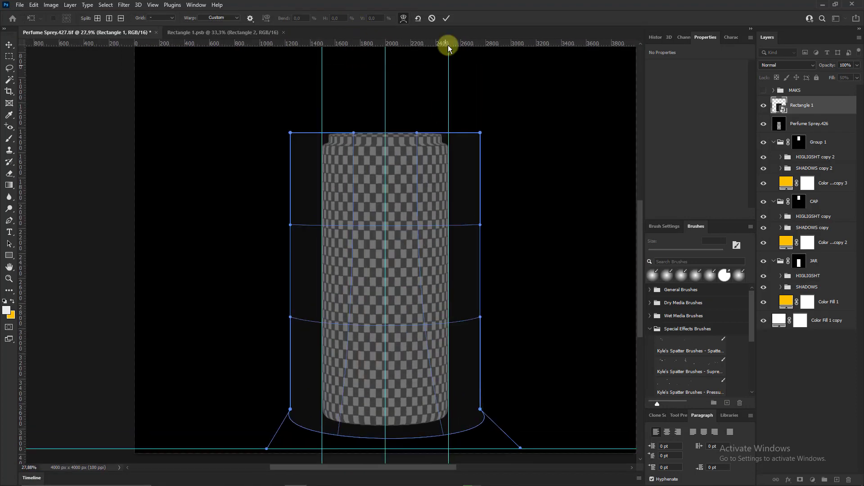
{"action": "left_click", "coordinate": [446, 18]}
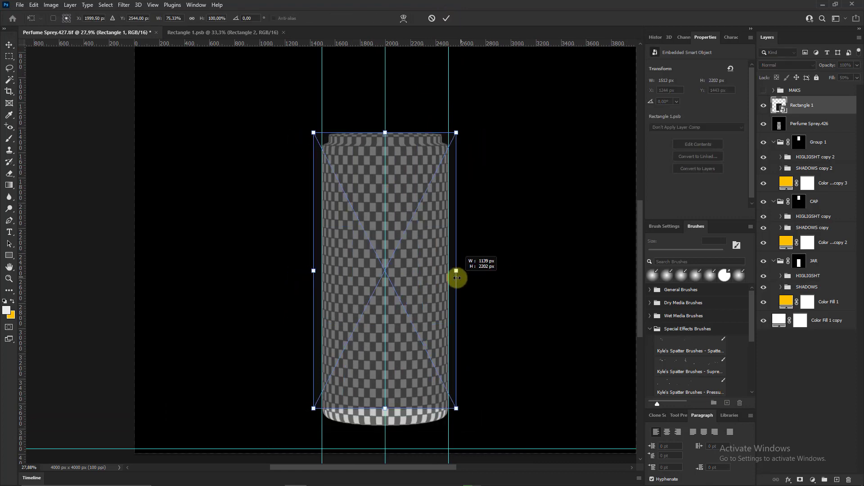
Narrow the rectangle to the jar's width and re-curve its bottom corners around the base
{"action": "left_click_drag", "start_coordinate": [480, 270], "coordinate": [449, 280]}
{"action": "scroll", "coordinate": [449, 280], "scroll_direction": "down", "scroll_amount": 1}
{"action": "left_click", "coordinate": [442, 19]}
{"action": "scroll", "coordinate": [407, 390], "scroll_direction": "up", "scroll_amount": 3}
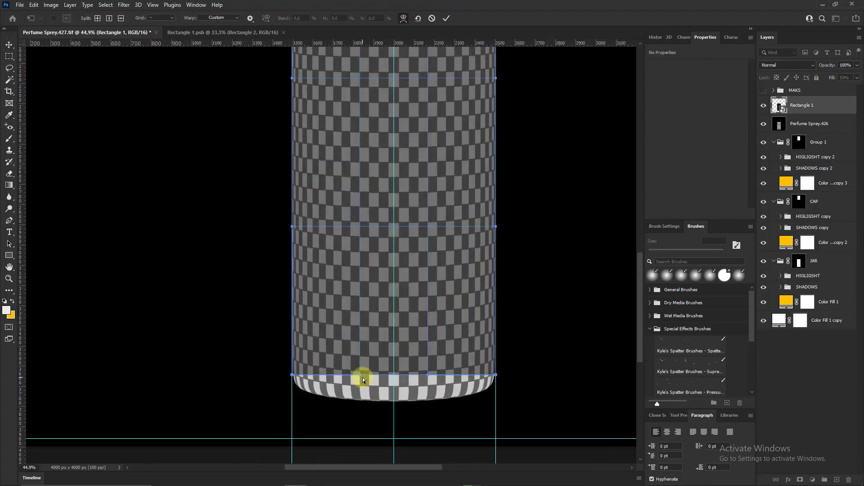
{"action": "left_click_drag", "start_coordinate": [360, 376], "coordinate": [238, 440]}
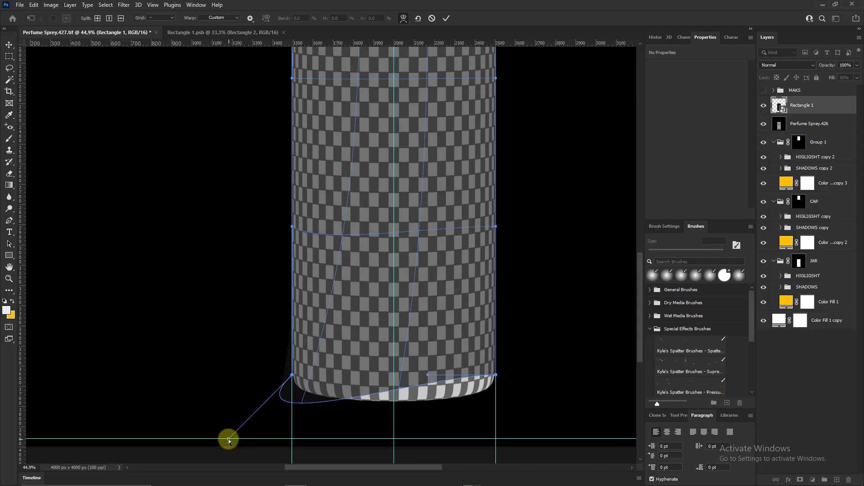
{"action": "left_click_drag", "start_coordinate": [428, 377], "coordinate": [544, 437]}
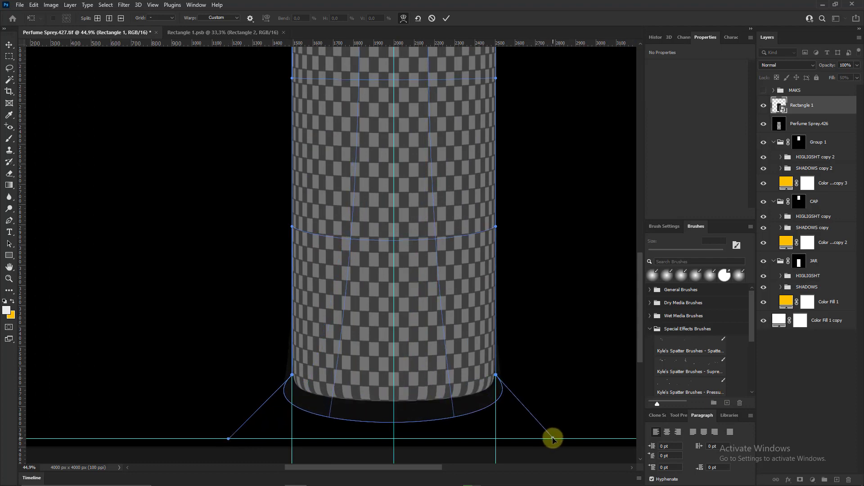
{"action": "scroll", "coordinate": [448, 395], "scroll_direction": "down", "scroll_amount": 3}
Add left and right vertical guides and curve the top edge to follow the jar top
{"action": "left_click_drag", "start_coordinate": [19, 200], "coordinate": [333, 251]}
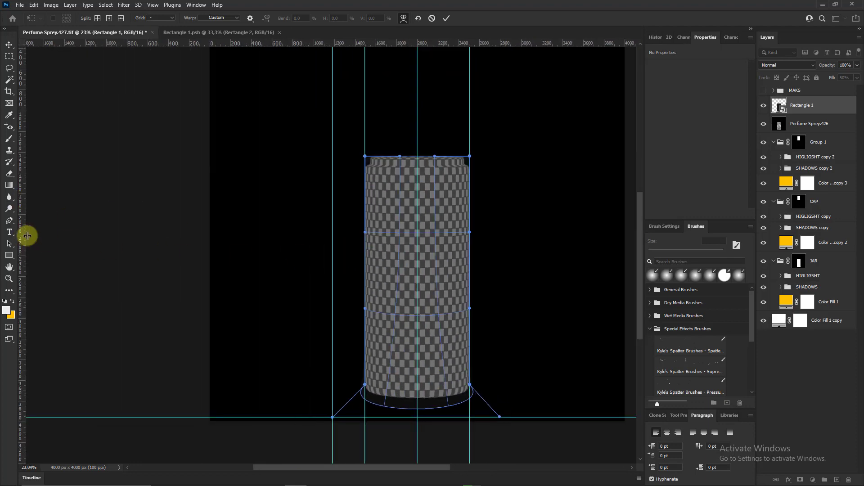
{"action": "left_click_drag", "start_coordinate": [28, 235], "coordinate": [497, 297]}
{"action": "scroll", "coordinate": [400, 181], "scroll_direction": "up", "scroll_amount": 2}
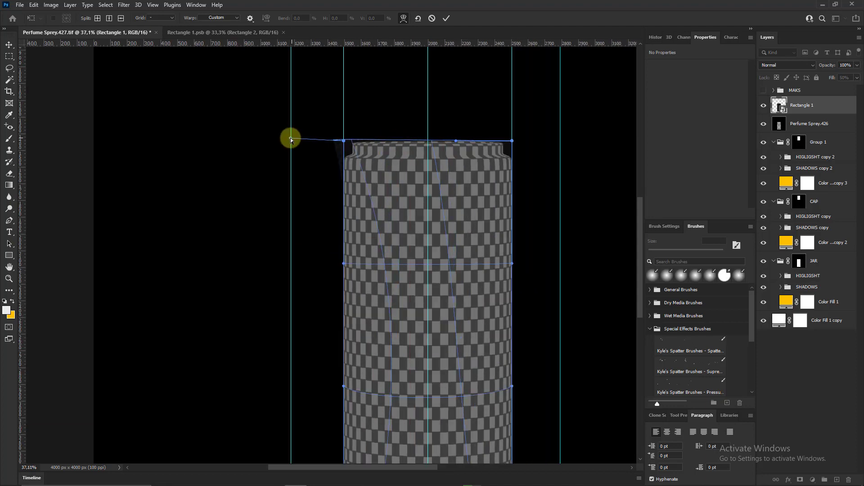
{"action": "left_click_drag", "start_coordinate": [499, 142], "coordinate": [552, 144]}
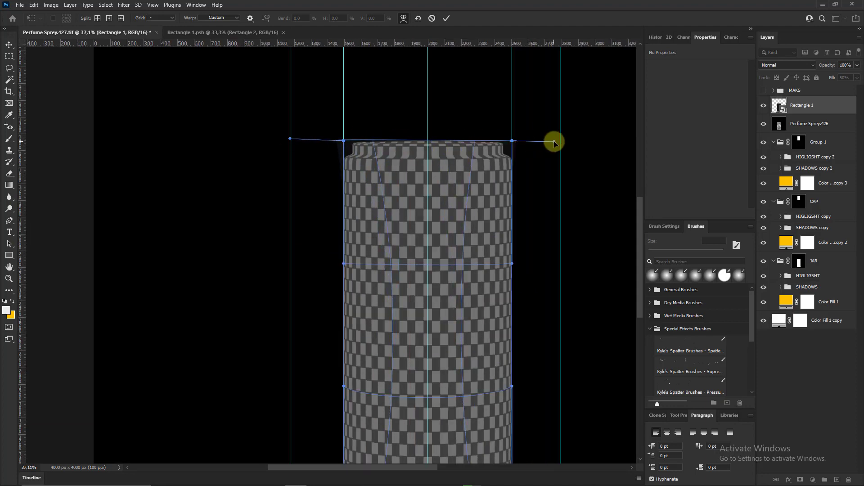
{"action": "scroll", "coordinate": [454, 158], "scroll_direction": "down", "scroll_amount": 2}
{"action": "scroll", "coordinate": [466, 193], "scroll_direction": "down", "scroll_amount": 1}
{"action": "scroll", "coordinate": [466, 193], "scroll_direction": "up", "scroll_amount": 1}
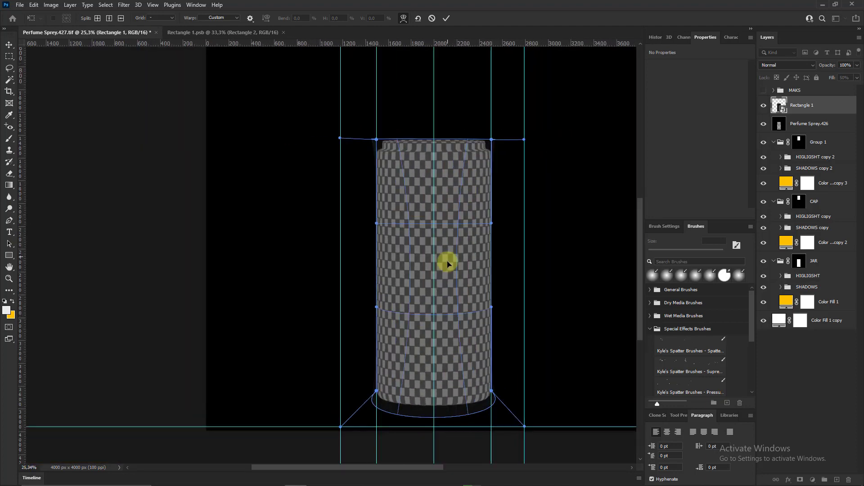
{"action": "scroll", "coordinate": [378, 398], "scroll_direction": "up", "scroll_amount": 2}
{"action": "scroll", "coordinate": [284, 432], "scroll_direction": "down", "scroll_amount": 1}
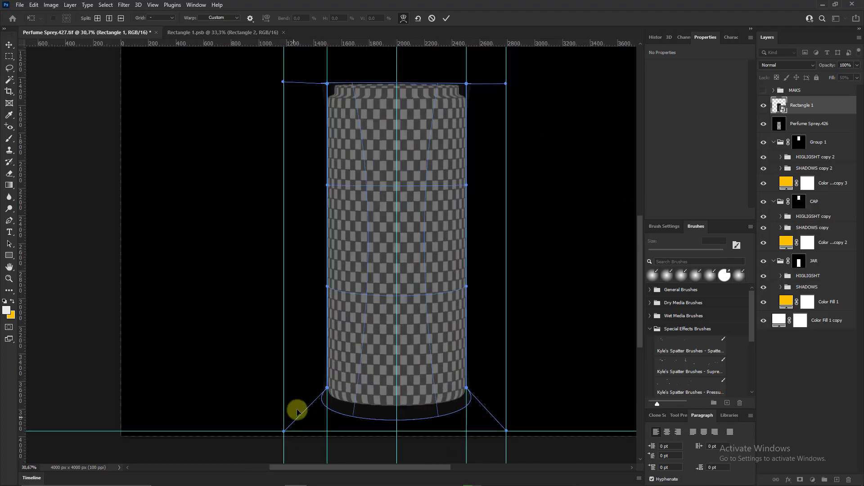
{"action": "scroll", "coordinate": [296, 409], "scroll_direction": "down", "scroll_amount": 1}
{"action": "left_click", "coordinate": [446, 18]}
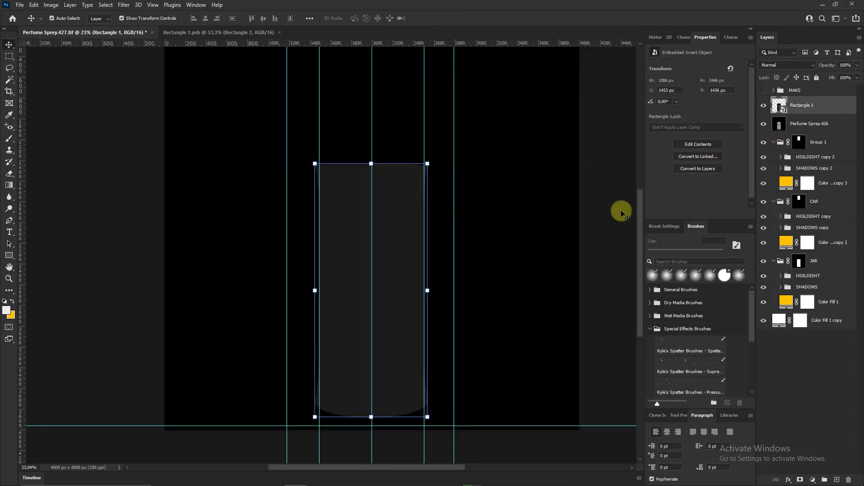
Hide the Perfume Sprey.426 overlay, move Rectangle 1 into the JAR group, and show the dark body
{"action": "left_click_drag", "start_coordinate": [801, 105], "coordinate": [824, 177]}
{"action": "left_click", "coordinate": [764, 105]}
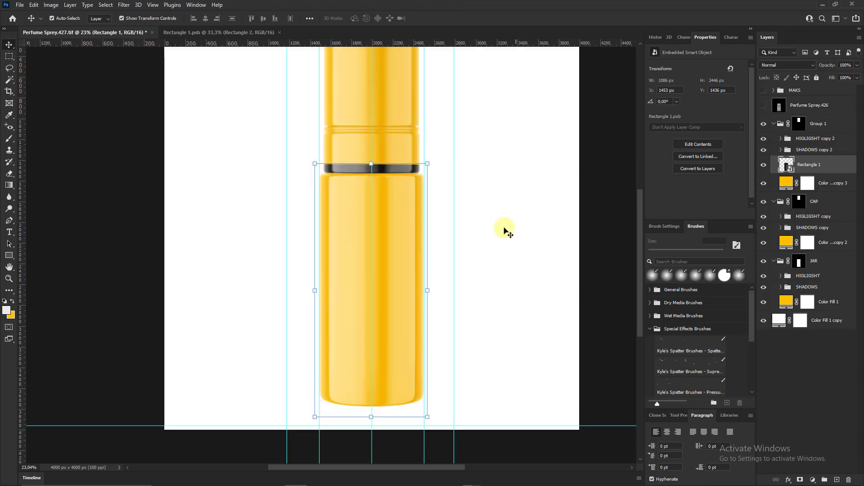
{"action": "left_click", "coordinate": [764, 184]}
{"action": "scroll", "coordinate": [662, 216], "scroll_direction": "down", "scroll_amount": 1}
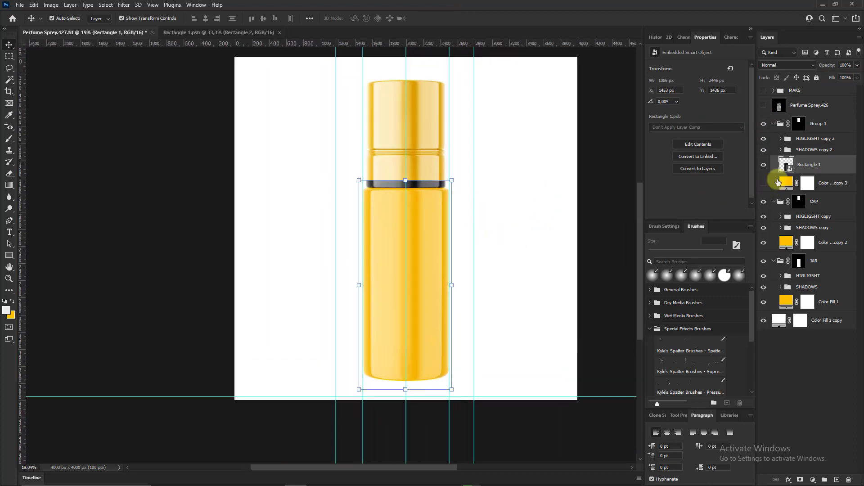
{"action": "left_click", "coordinate": [764, 169]}
{"action": "left_click_drag", "start_coordinate": [807, 167], "coordinate": [826, 294]}
{"action": "left_click", "coordinate": [764, 283]}
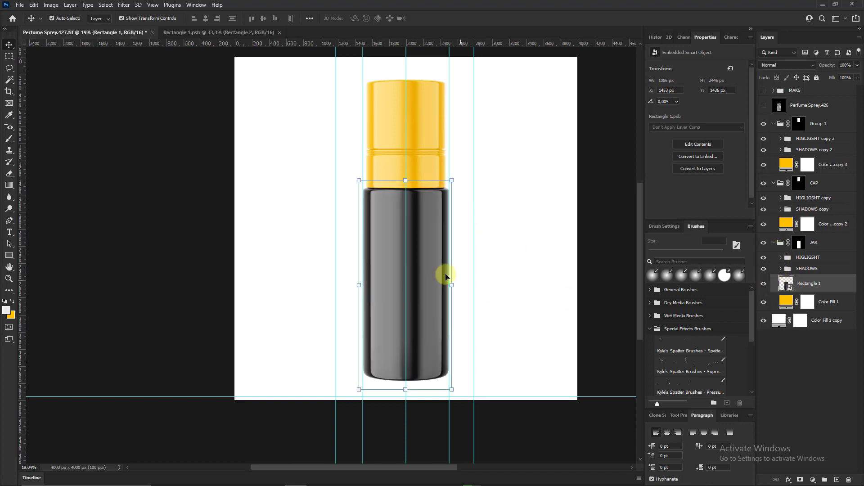
{"action": "scroll", "coordinate": [448, 276], "scroll_direction": "down", "scroll_amount": 2}
{"action": "left_click", "coordinate": [537, 193]}
Clear all guides from the canvas
{"action": "left_click", "coordinate": [153, 5]}
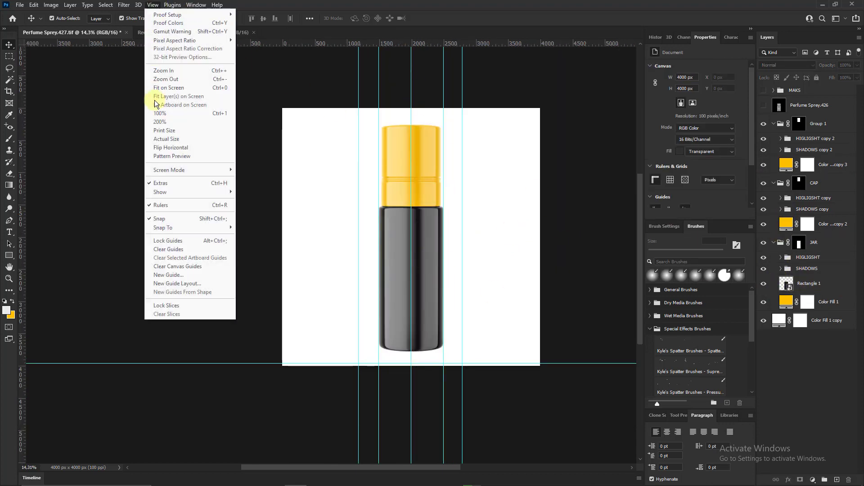
{"action": "left_click", "coordinate": [168, 249]}
{"action": "scroll", "coordinate": [447, 245], "scroll_direction": "up", "scroll_amount": 1}
{"action": "scroll", "coordinate": [458, 257], "scroll_direction": "up", "scroll_amount": 2}
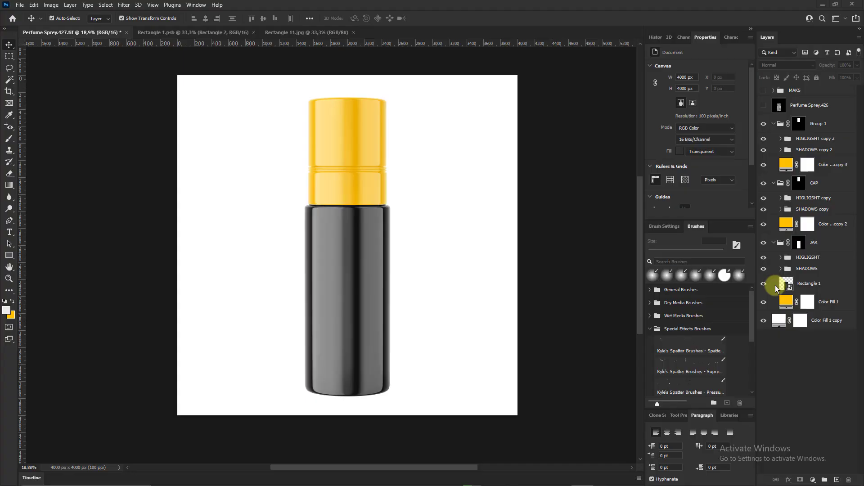
Move Rectangle 1 under SHADOWS copy 2 and replace Group 1's mask with one shaped to the bottle
{"action": "left_click_drag", "start_coordinate": [777, 286], "coordinate": [808, 158]}
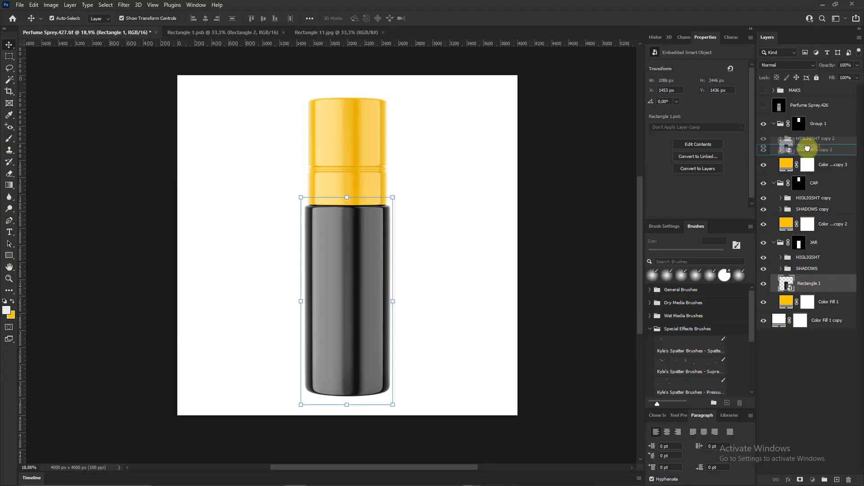
{"action": "right_click", "coordinate": [797, 129]}
{"action": "left_click", "coordinate": [800, 143]}
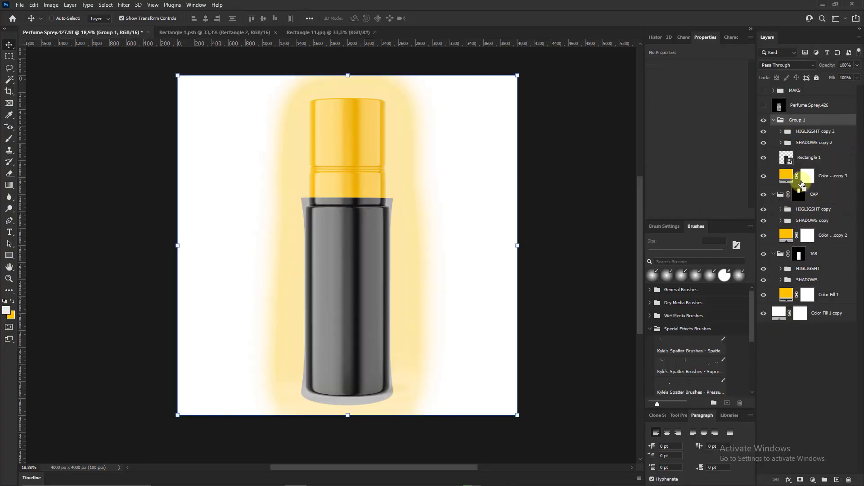
{"action": "left_click", "coordinate": [800, 479]}
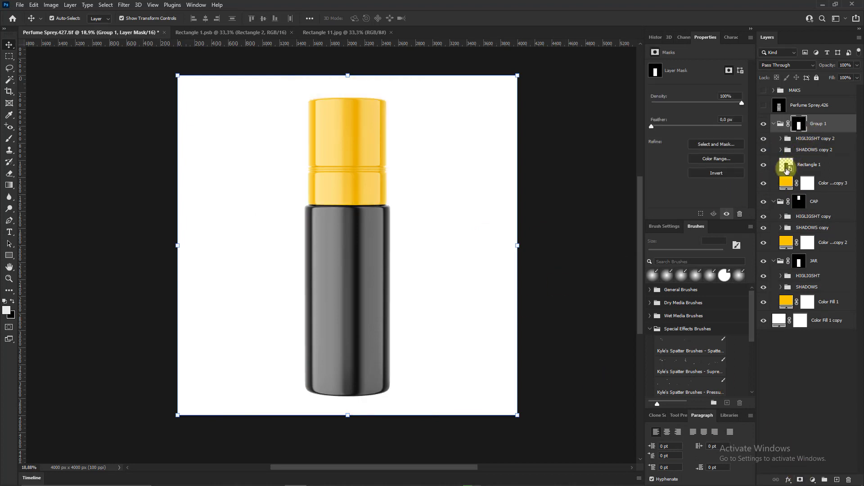
Drag the Rectangle 11.jpg label artwork into the Rectangle 1 smart object as a new layer
{"action": "double_click", "coordinate": [787, 169]}
{"action": "left_click", "coordinate": [344, 32]}
{"action": "left_click", "coordinate": [357, 139]}
{"action": "left_click", "coordinate": [444, 203]}
{"action": "mouse_move", "coordinate": [460, 265]}
{"action": "left_mouse_down"}
{"action": "mouse_move", "coordinate": [232, 30]}
{"action": "mouse_move", "coordinate": [406, 207]}
{"action": "mouse_move", "coordinate": [364, 198]}
{"action": "left_mouse_up"}
{"action": "left_click", "coordinate": [412, 212]}
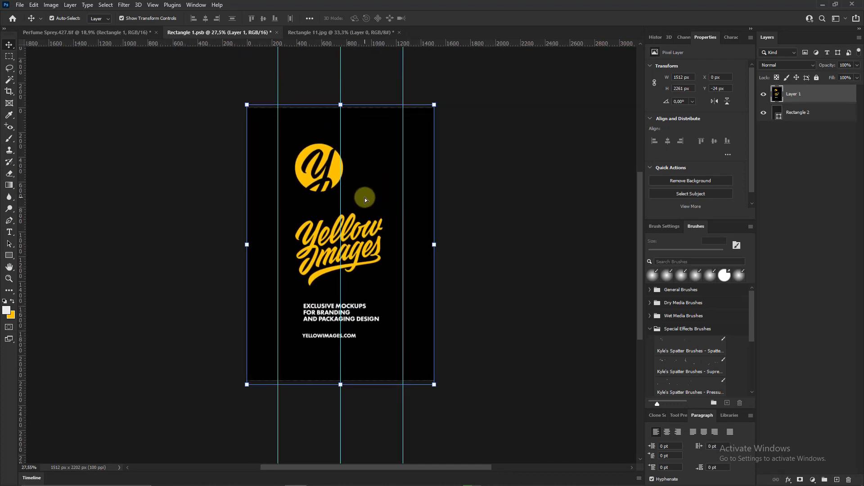
Save and close the label smart object, then return to the Perfume Sprey mockup
{"action": "key", "text": "ctrl+s"}
{"action": "left_click", "coordinate": [427, 32]}
{"action": "left_click", "coordinate": [428, 183]}
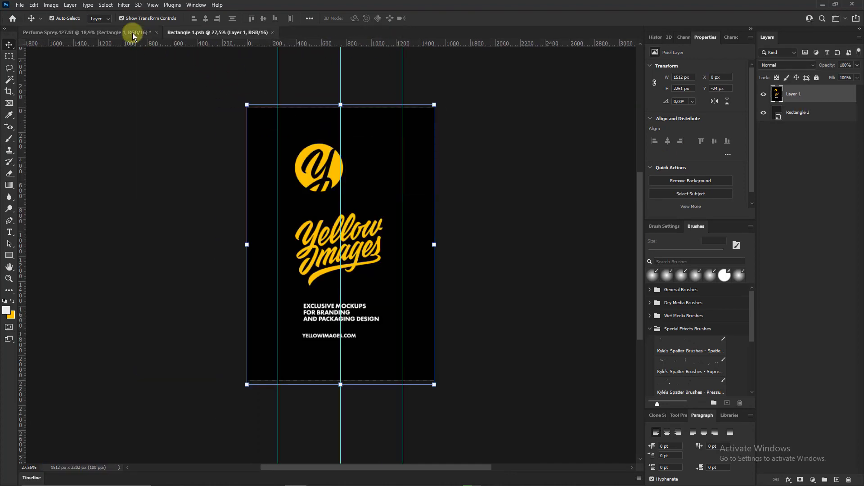
{"action": "left_click", "coordinate": [130, 32]}
Delete the Color copy 3 yellow fill and set the cap fill to black #000000
{"action": "scroll", "coordinate": [405, 283], "scroll_direction": "up", "scroll_amount": 1}
{"action": "left_click_drag", "start_coordinate": [832, 183], "coordinate": [849, 479]}
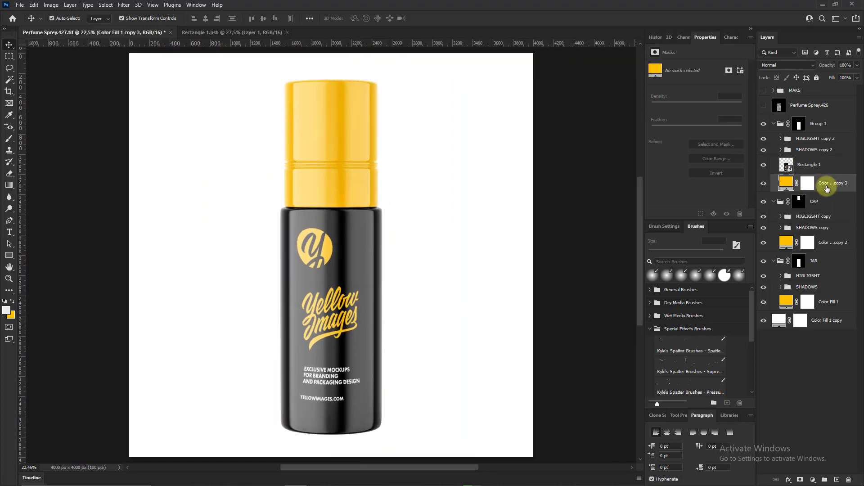
{"action": "double_click", "coordinate": [786, 223]}
{"action": "left_click", "coordinate": [513, 209]}
{"action": "type", "text": "000000"}
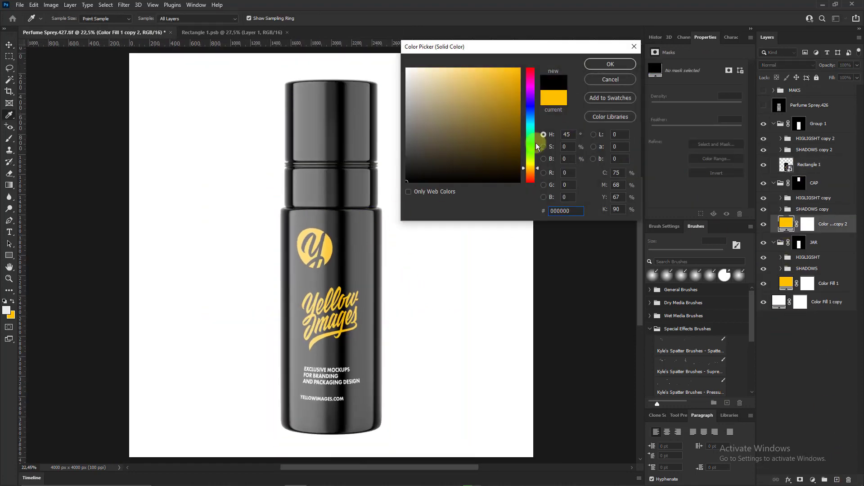
{"action": "left_click", "coordinate": [608, 65]}
Nudge the label artwork down in Rectangle 1.psb, save it, and close the window
{"action": "left_click_drag", "start_coordinate": [264, 32], "coordinate": [439, 136]}
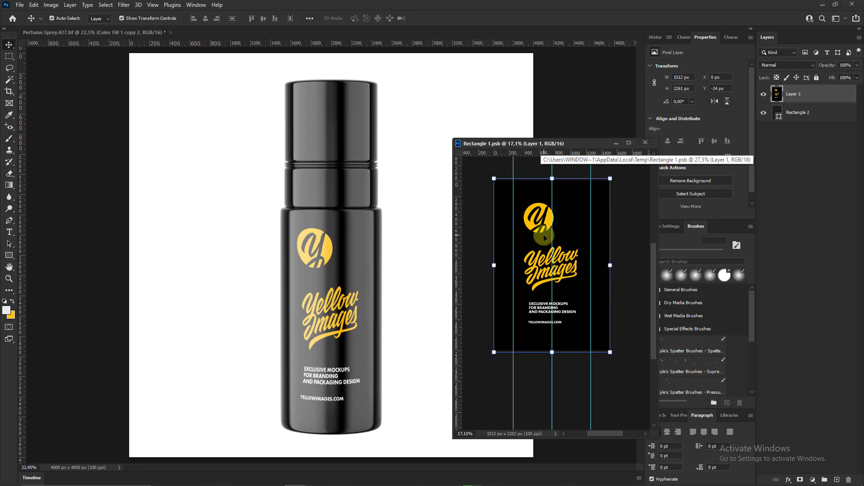
{"action": "left_click_drag", "start_coordinate": [544, 235], "coordinate": [540, 252]}
{"action": "key", "text": "ctrl+s"}
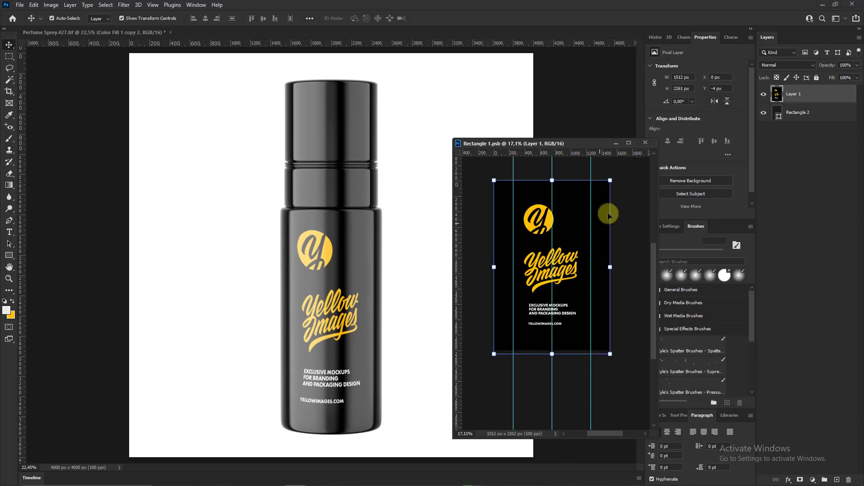
{"action": "left_click_drag", "start_coordinate": [618, 181], "coordinate": [610, 180]}
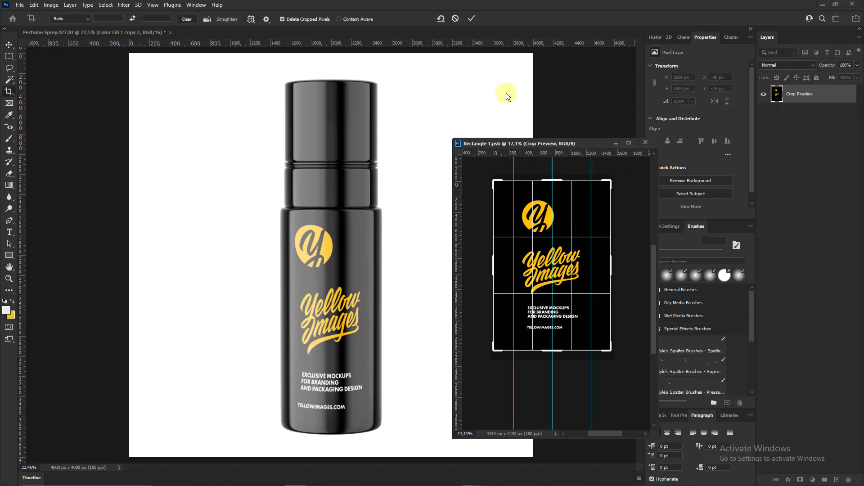
{"action": "key", "text": "Return"}
{"action": "left_click", "coordinate": [645, 142]}
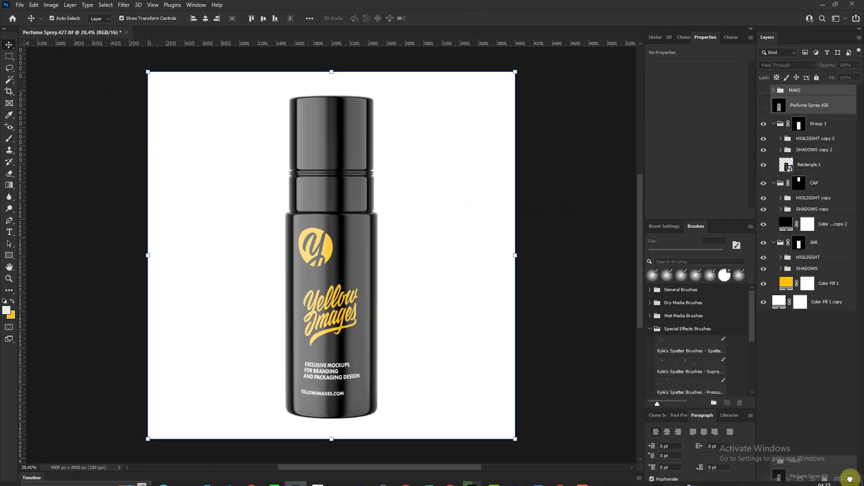
Rename the Rectangle 1 layer to LABEL DESIGN and Group 1 to LABEL
{"action": "double_click", "coordinate": [808, 134]}
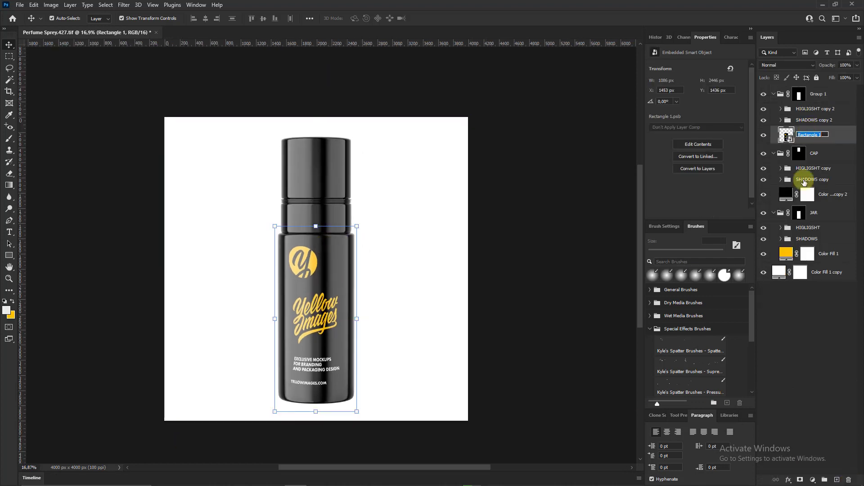
{"action": "key", "text": "super+space"}
{"action": "double_click", "coordinate": [818, 94]}
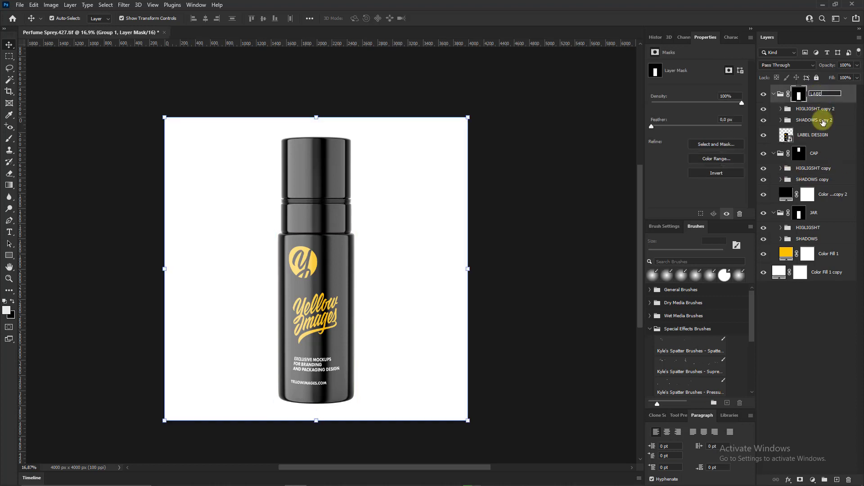
{"action": "key", "text": "ctrl+plus"}
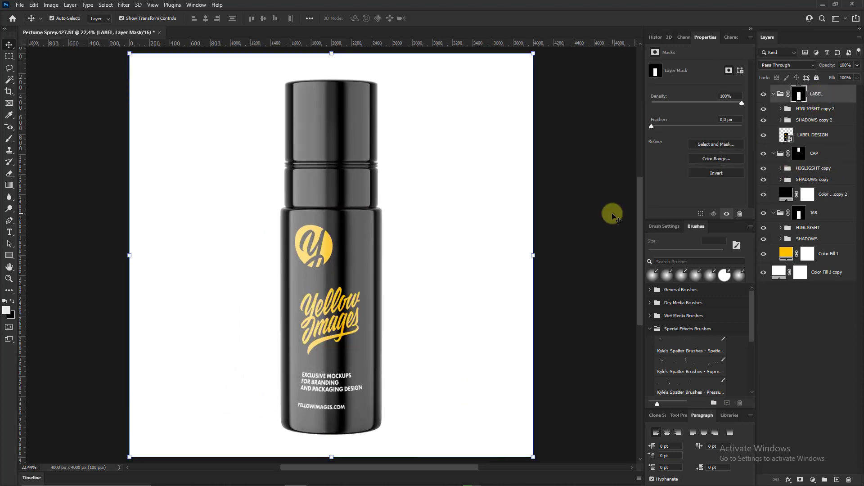
Place the Perfume Sprey.425 render into the mockup above Color Fill 1 copy
{"action": "left_click", "coordinate": [833, 255]}
{"action": "left_click", "coordinate": [824, 272]}
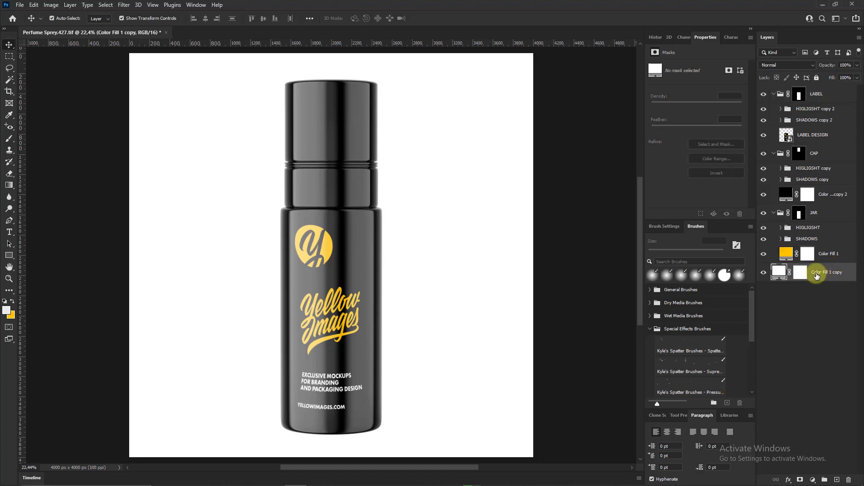
{"action": "key", "text": "alt+Tab"}
{"action": "left_click", "coordinate": [203, 376]}
{"action": "left_click_drag", "start_coordinate": [211, 275], "coordinate": [288, 329]}
{"action": "key", "text": "Return"}
{"action": "scroll", "coordinate": [400, 282], "scroll_direction": "down", "scroll_amount": 1}
{"action": "scroll", "coordinate": [400, 282], "scroll_direction": "down", "scroll_amount": 1}
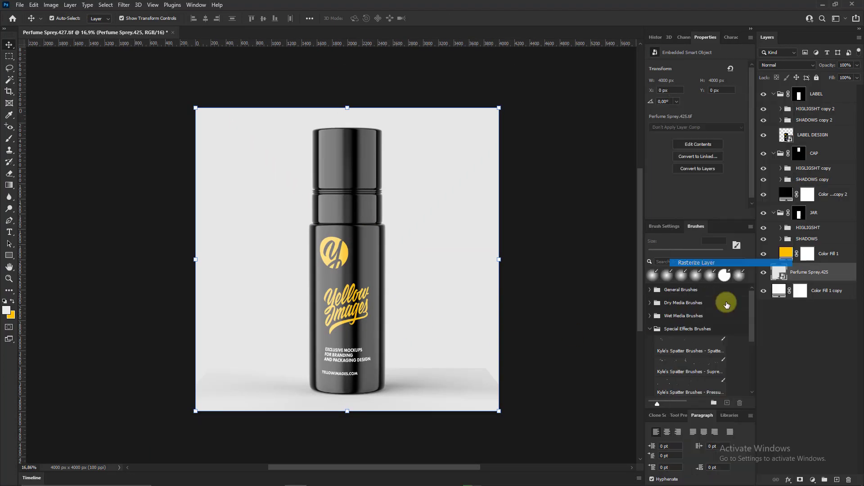
Add Levels with midtones 1.06 and highlights 213, grouped with Perfume Sprey.425
{"action": "left_click", "coordinate": [813, 480]}
{"action": "left_click", "coordinate": [806, 356]}
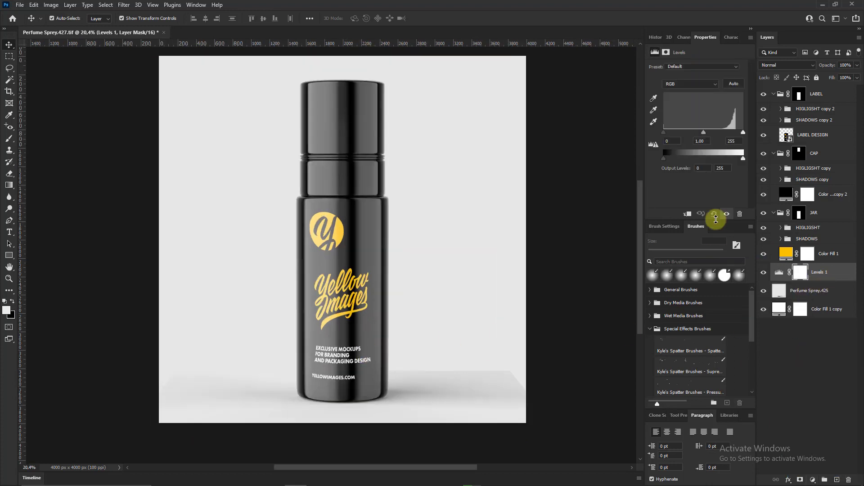
{"action": "mouse_move", "coordinate": [686, 131]}
{"action": "left_mouse_down"}
{"action": "mouse_move", "coordinate": [674, 131]}
{"action": "mouse_move", "coordinate": [730, 132]}
{"action": "left_mouse_up"}
{"action": "scroll", "coordinate": [416, 289], "scroll_direction": "down", "scroll_amount": 1}
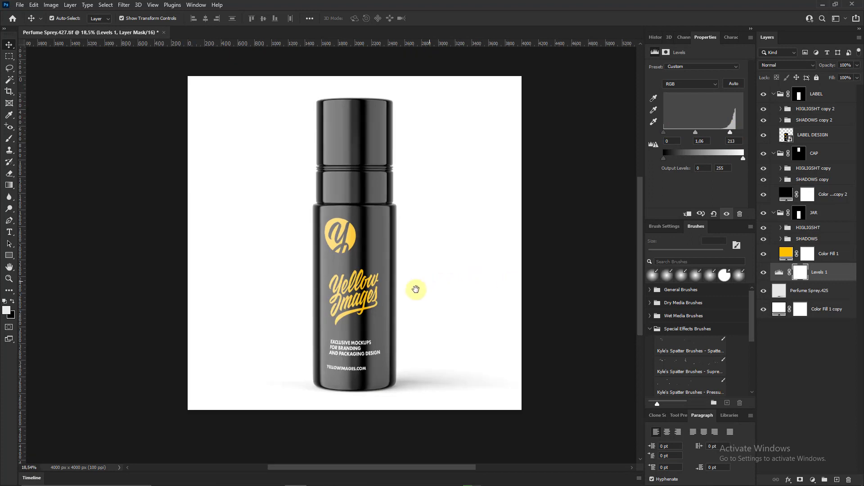
{"action": "scroll", "coordinate": [583, 346], "scroll_direction": "up", "scroll_amount": 2}
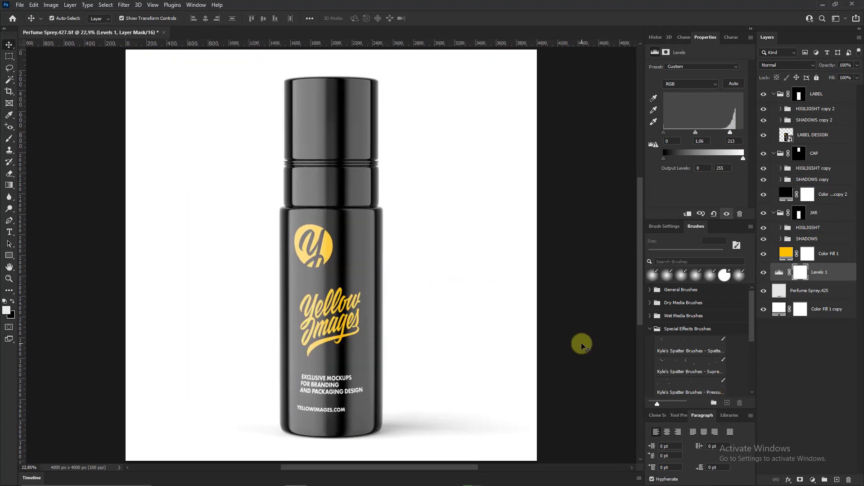
{"action": "key", "text": "ctrl+g"}
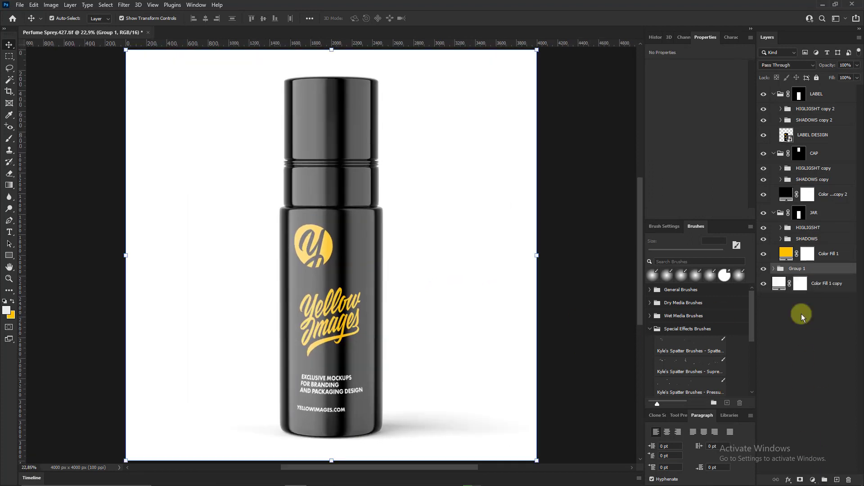
Set the shadow group to Multiply, collapse the groups, and rename the fill BACKGROUND
{"action": "left_click", "coordinate": [787, 64]}
{"action": "left_click", "coordinate": [781, 109]}
{"action": "type", "text": "DROP SHADOWS"}
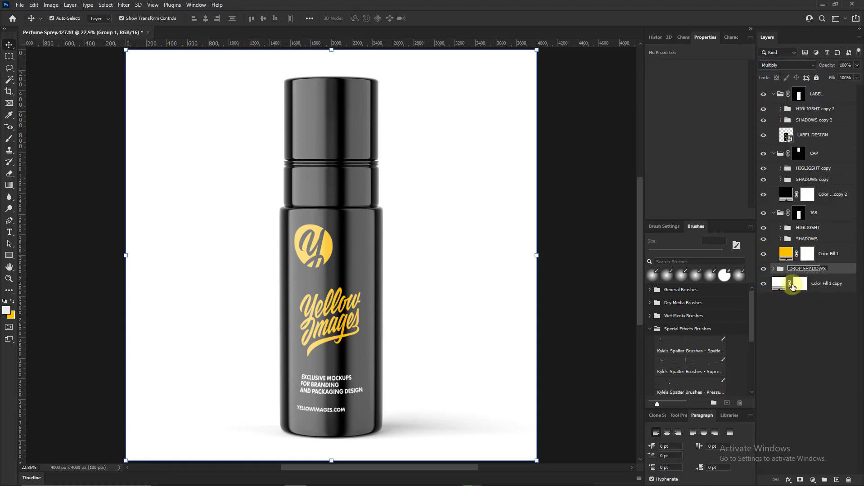
{"action": "left_click", "coordinate": [773, 212]}
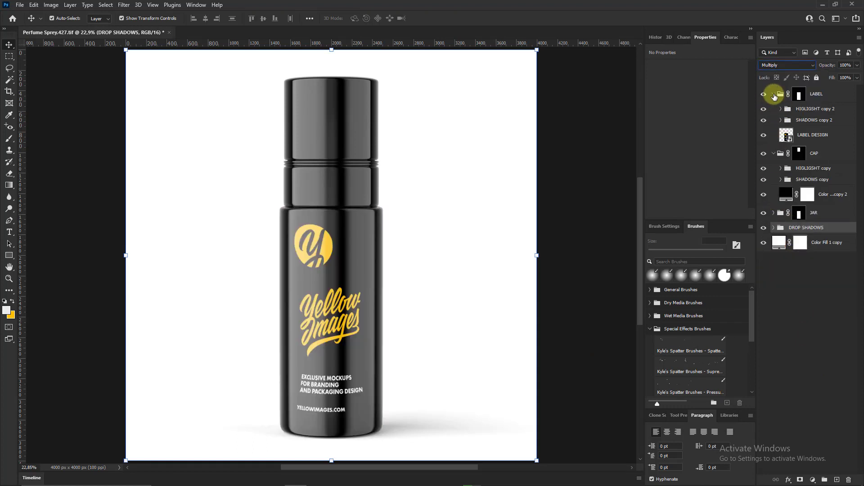
{"action": "left_click", "coordinate": [773, 94]}
{"action": "left_click", "coordinate": [773, 112]}
{"action": "double_click", "coordinate": [809, 161]}
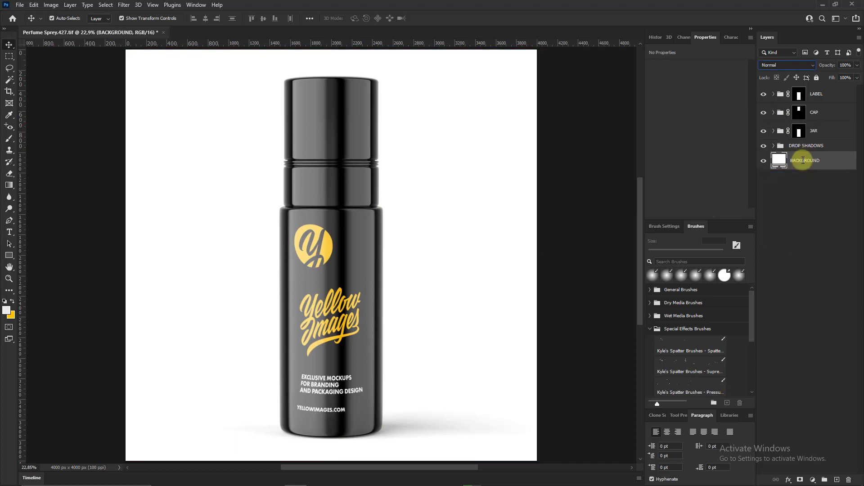
Colour-code LABEL red, CAP orange, JAR yellow, DROP SHADOWS green, BACKGROUND blue
{"action": "right_click", "coordinate": [822, 95]}
{"action": "left_click", "coordinate": [801, 413]}
{"action": "right_click", "coordinate": [814, 112]}
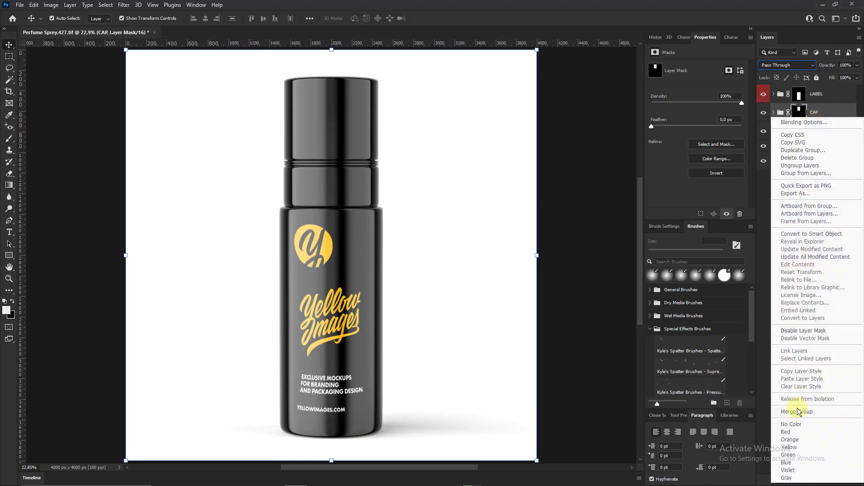
{"action": "left_click", "coordinate": [796, 437]}
{"action": "right_click", "coordinate": [813, 131]}
{"action": "left_click", "coordinate": [747, 450]}
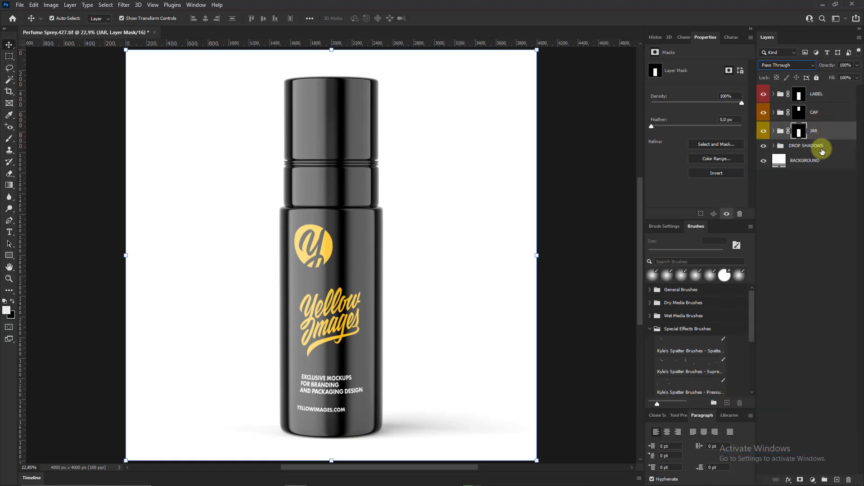
{"action": "right_click", "coordinate": [806, 145]}
{"action": "left_click", "coordinate": [744, 459]}
{"action": "right_click", "coordinate": [806, 160]}
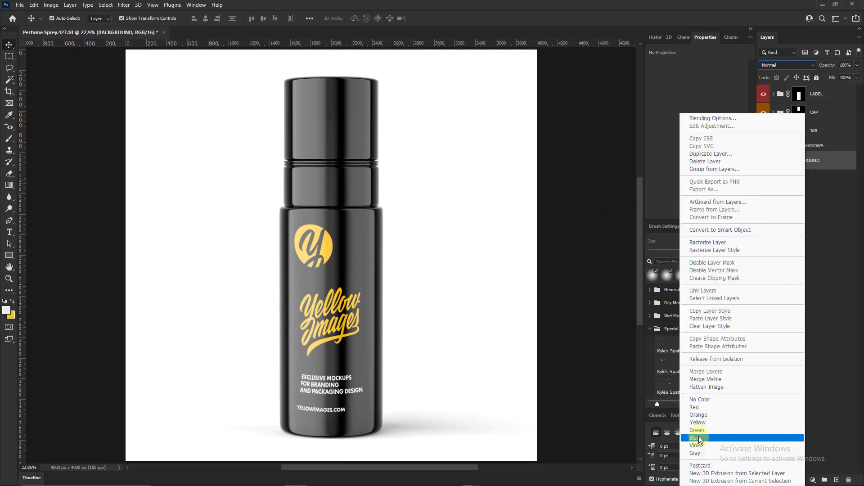
{"action": "left_click", "coordinate": [747, 438]}
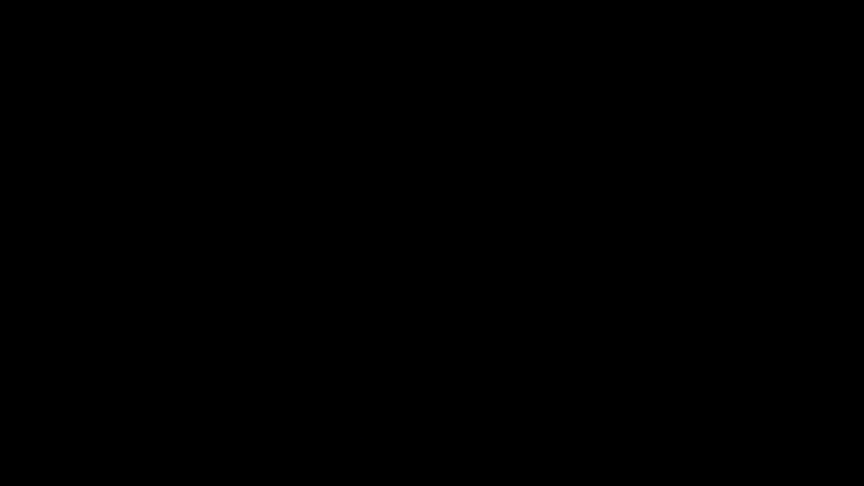